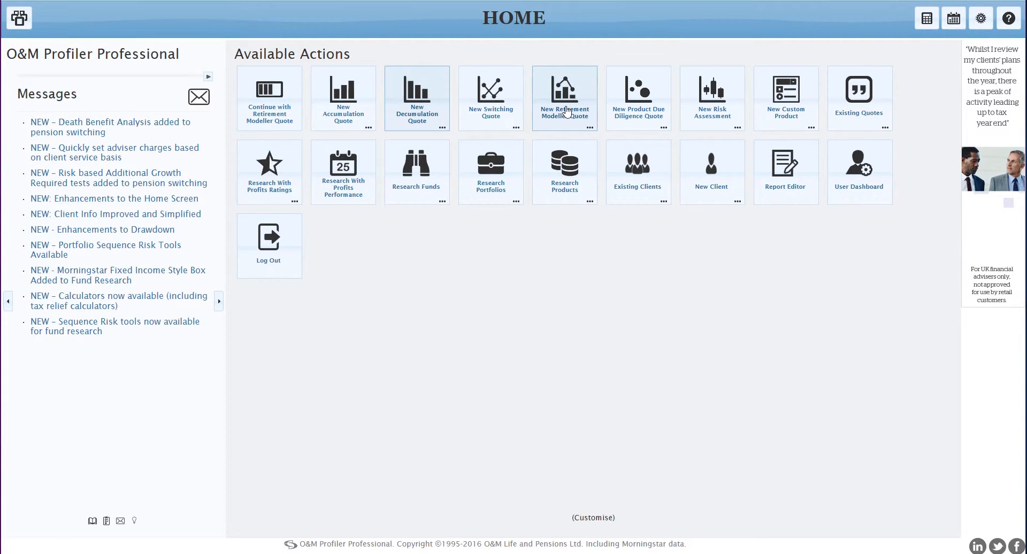
Step: Start a new Retirement Modeller quote and load the details of the existing sample client
{"action": "left_click", "coordinate": [567, 111]}
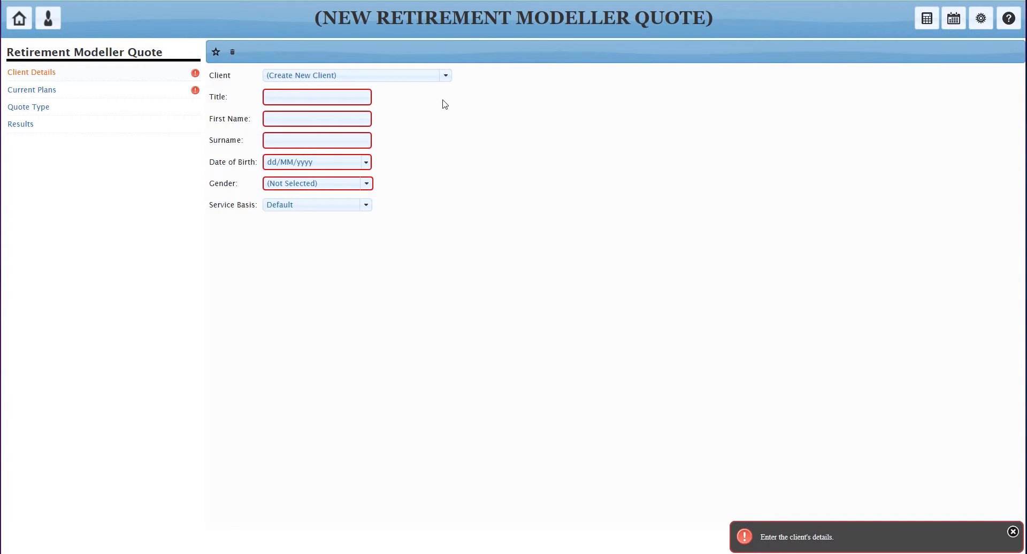
{"action": "left_click", "coordinate": [447, 77]}
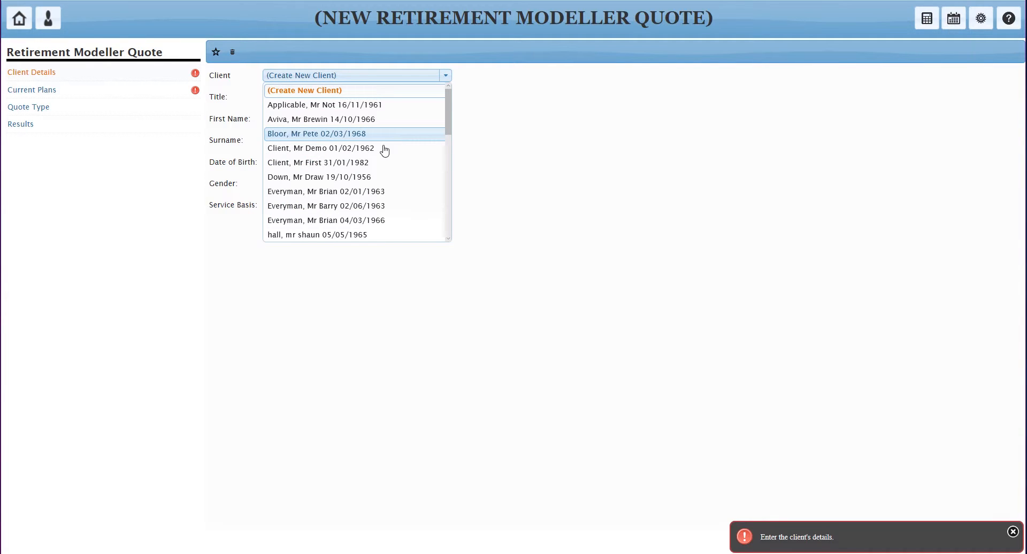
{"action": "left_click", "coordinate": [374, 167]}
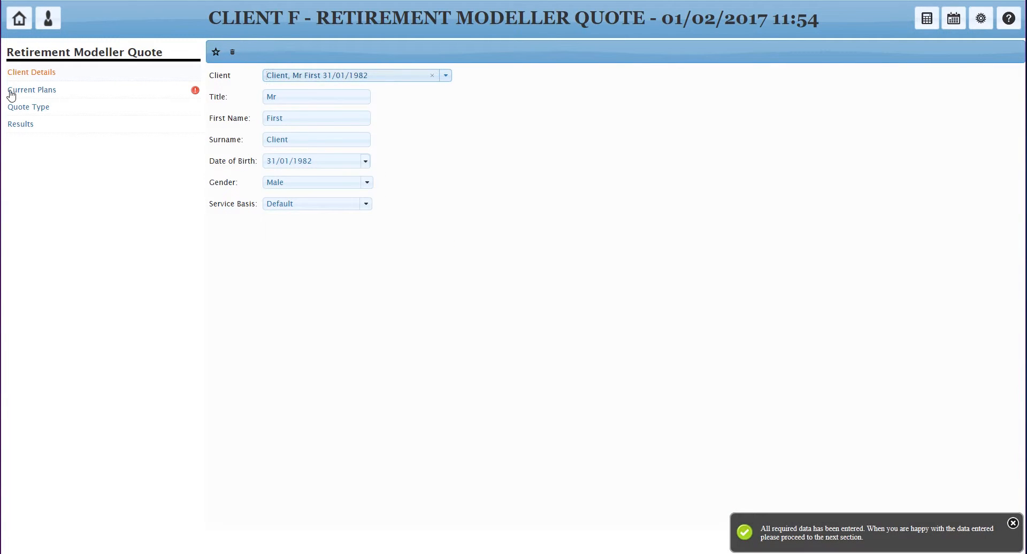
Step: Add the client's existing Abbey Pension and Clerical Medical Pension to the quote's current plans
{"action": "left_click", "coordinate": [38, 91]}
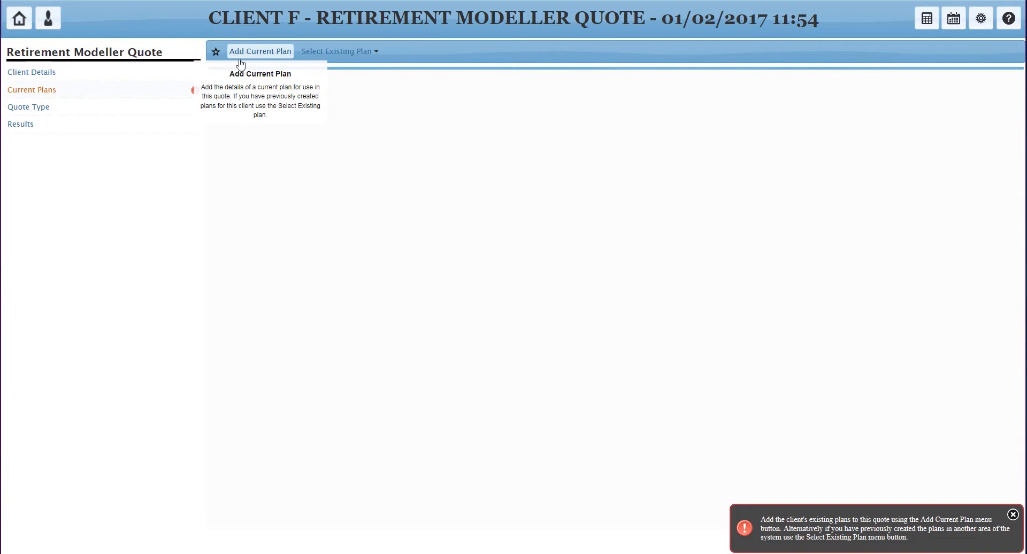
{"action": "left_click", "coordinate": [332, 52]}
{"action": "mouse_move", "coordinate": [339, 71]}
{"action": "left_click", "coordinate": [410, 73]}
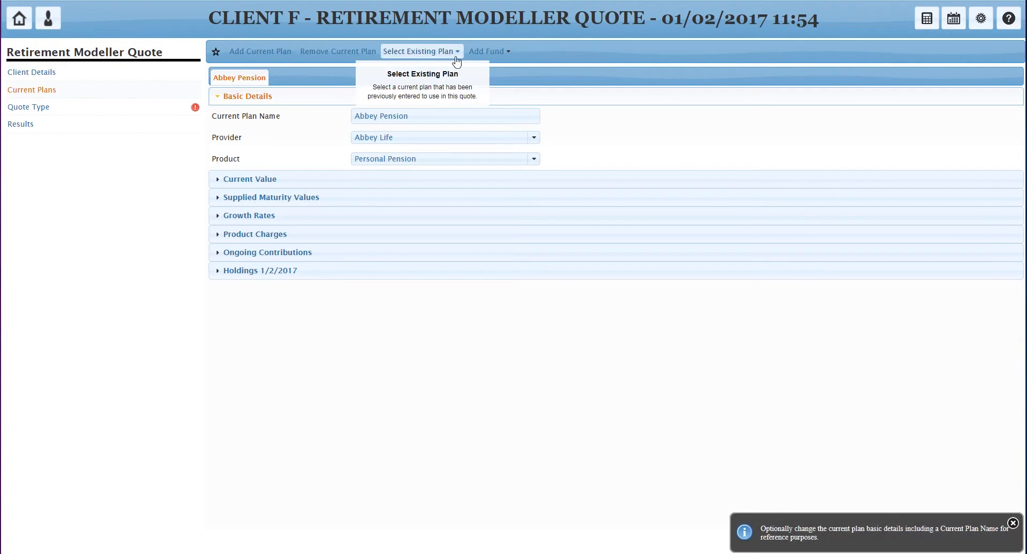
{"action": "left_click", "coordinate": [431, 53]}
{"action": "mouse_move", "coordinate": [415, 72]}
{"action": "left_click", "coordinate": [487, 95]}
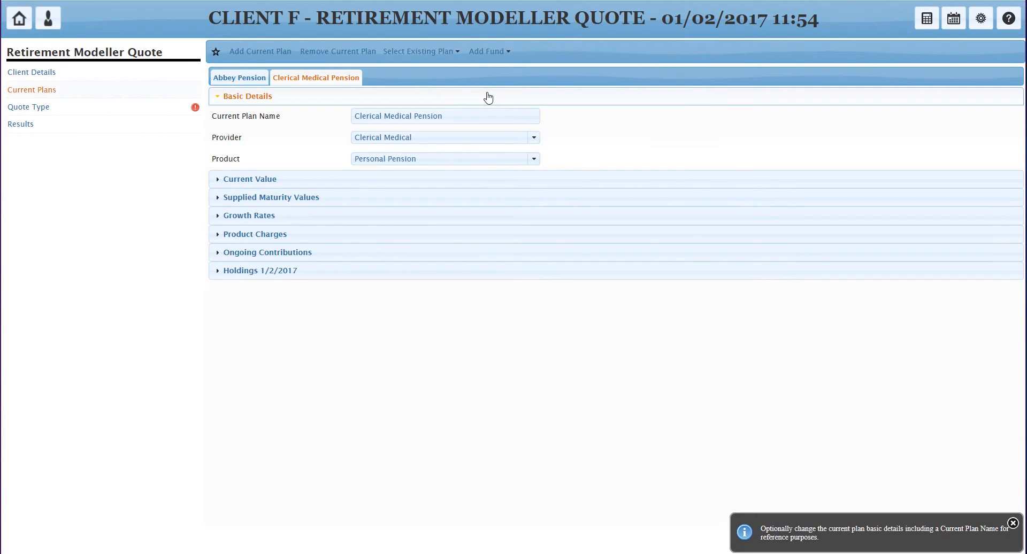
Step: Add a new current plan to the quote with Defined Benefit Pension as its product
{"action": "left_click", "coordinate": [267, 52]}
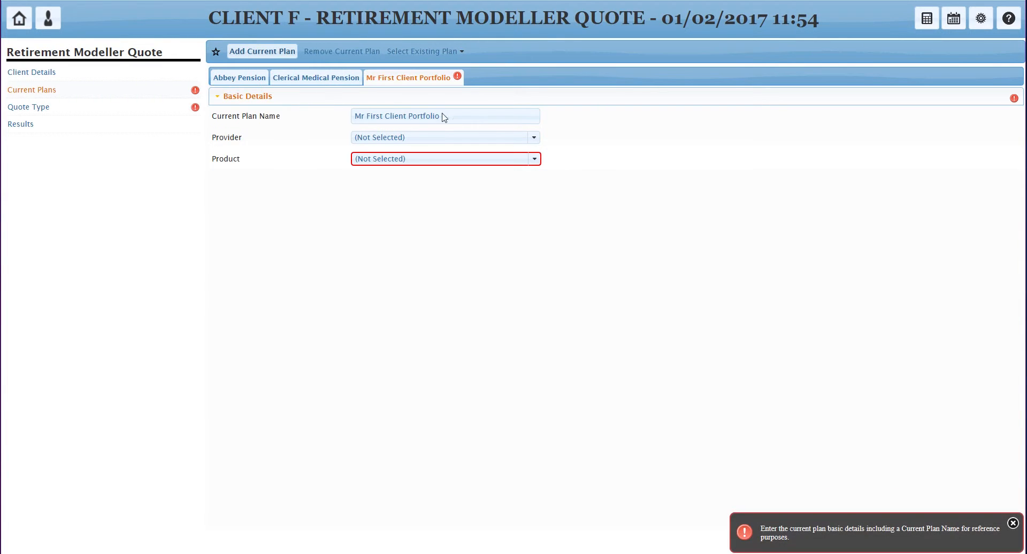
{"action": "left_click", "coordinate": [532, 161]}
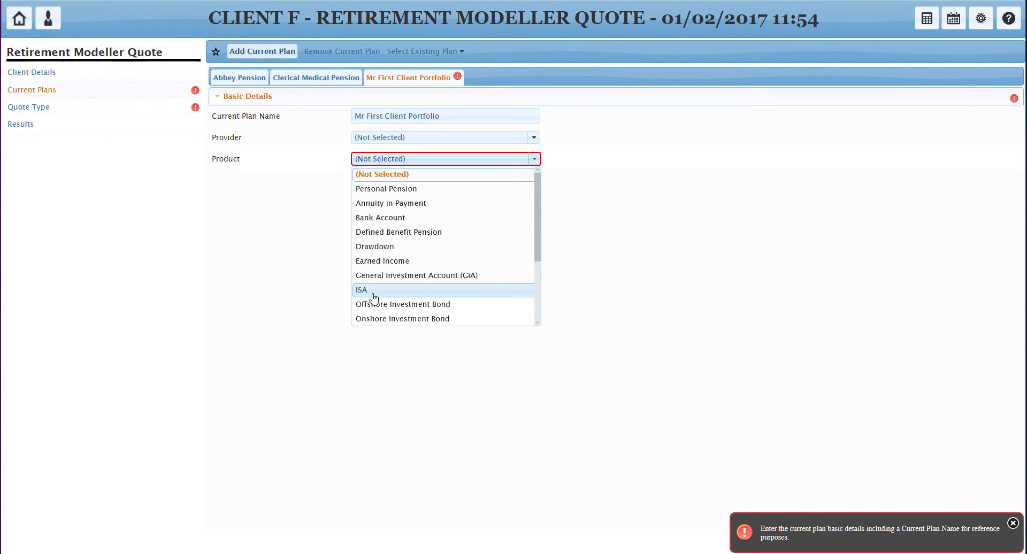
{"action": "scroll", "coordinate": [393, 291], "scroll_direction": "down", "scroll_amount": 3}
{"action": "scroll", "coordinate": [384, 299], "scroll_direction": "down", "scroll_amount": 1}
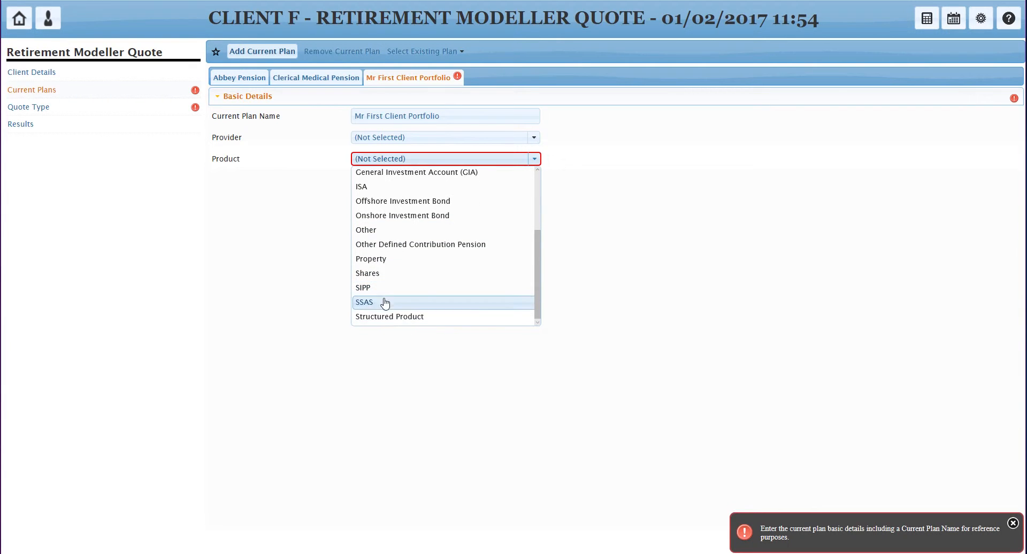
{"action": "scroll", "coordinate": [385, 315], "scroll_direction": "up", "scroll_amount": 4}
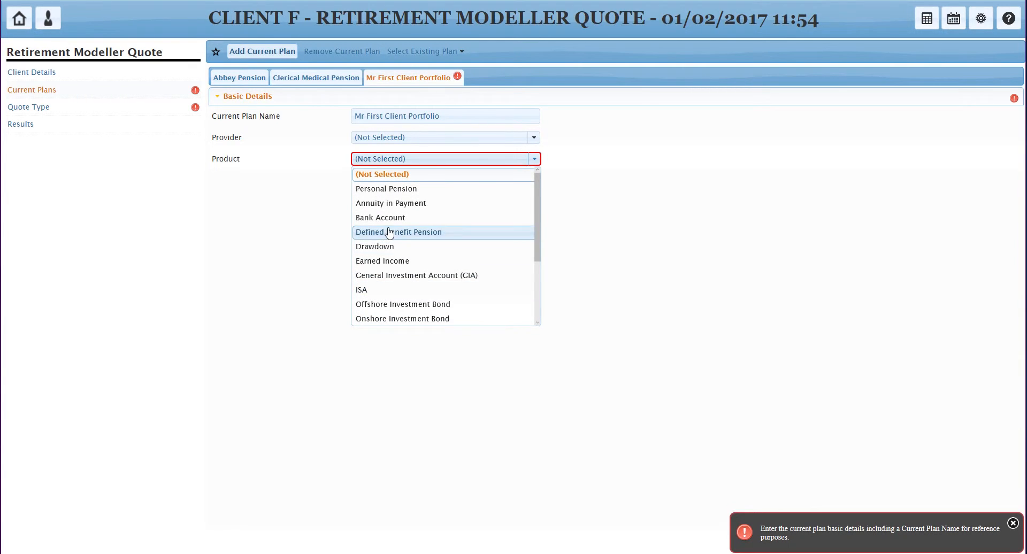
{"action": "left_click", "coordinate": [397, 234]}
Step: Name the new defined benefit plan "Barclays DB"
{"action": "left_click", "coordinate": [435, 117]}
{"action": "type", "text": "B"}
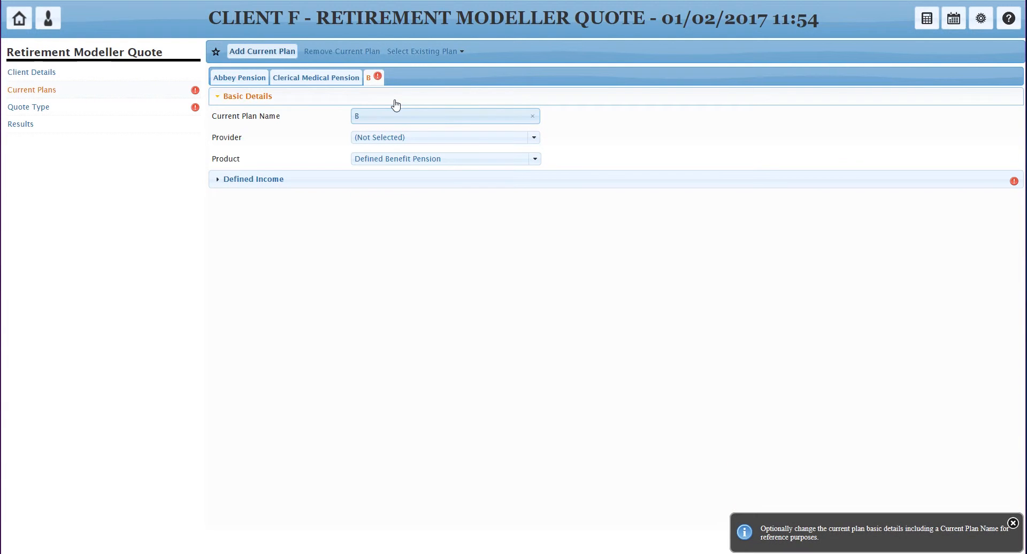
{"action": "type", "text": "arclayds"}
{"action": "key", "text": "BackSpace"}
{"action": "key", "text": "BackSpace"}
{"action": "type", "text": "s DB"}
Step: Set the gross annual income of the Barclays DB plan to £10,000 in its defined income details
{"action": "left_click", "coordinate": [282, 182]}
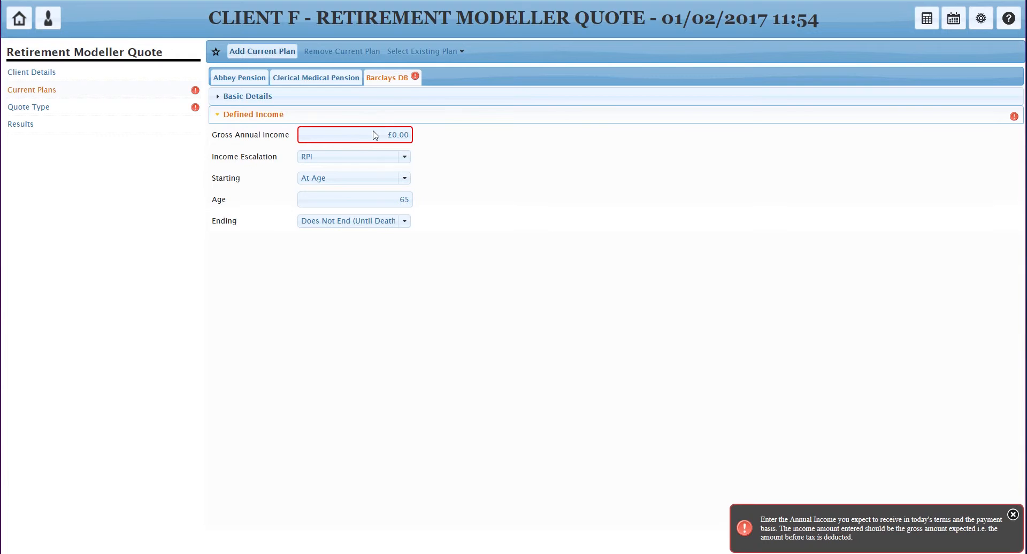
{"action": "left_click", "coordinate": [373, 135]}
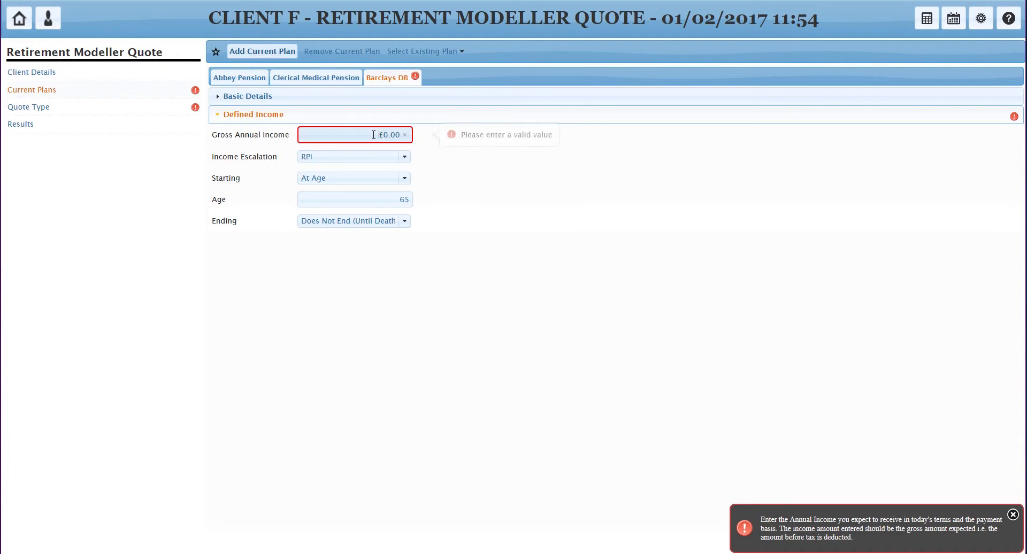
{"action": "type", "text": "1000"}
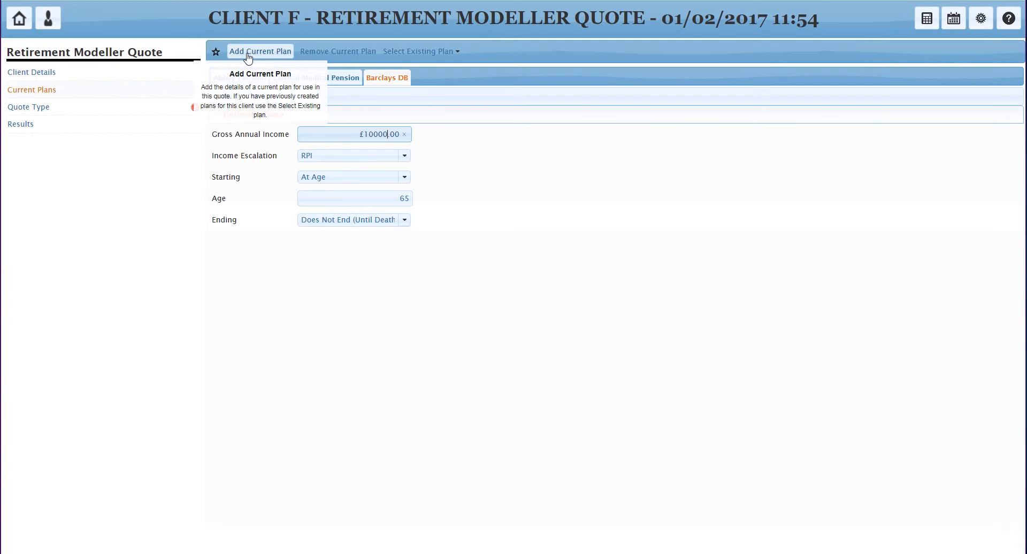
{"action": "left_click", "coordinate": [248, 54]}
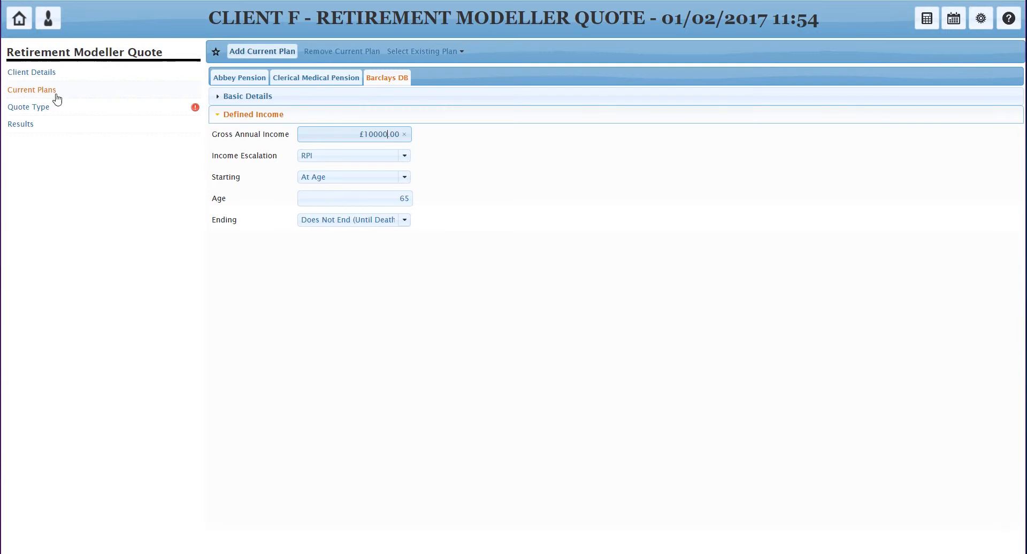
Step: Enter the Option 1 retirement details: current salary £40,000, planned retirement age 60 and annual target retirement income £20,000
{"action": "left_click", "coordinate": [25, 109]}
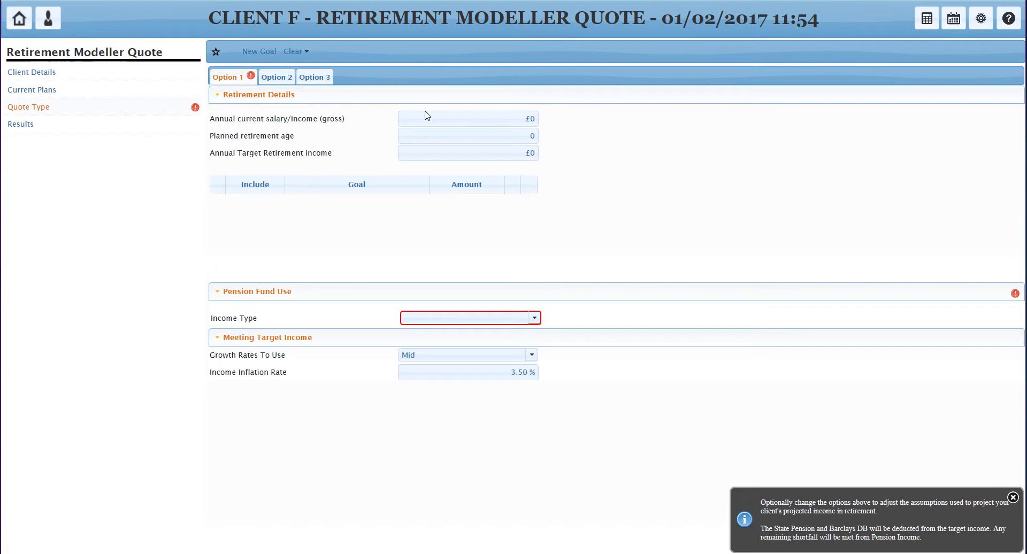
{"action": "left_click", "coordinate": [485, 118]}
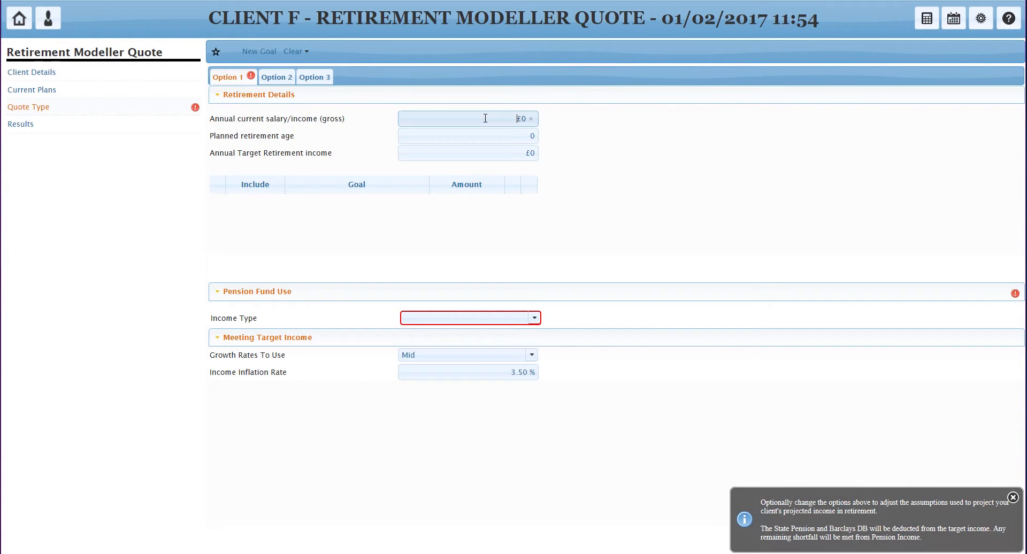
{"action": "type", "text": "40000"}
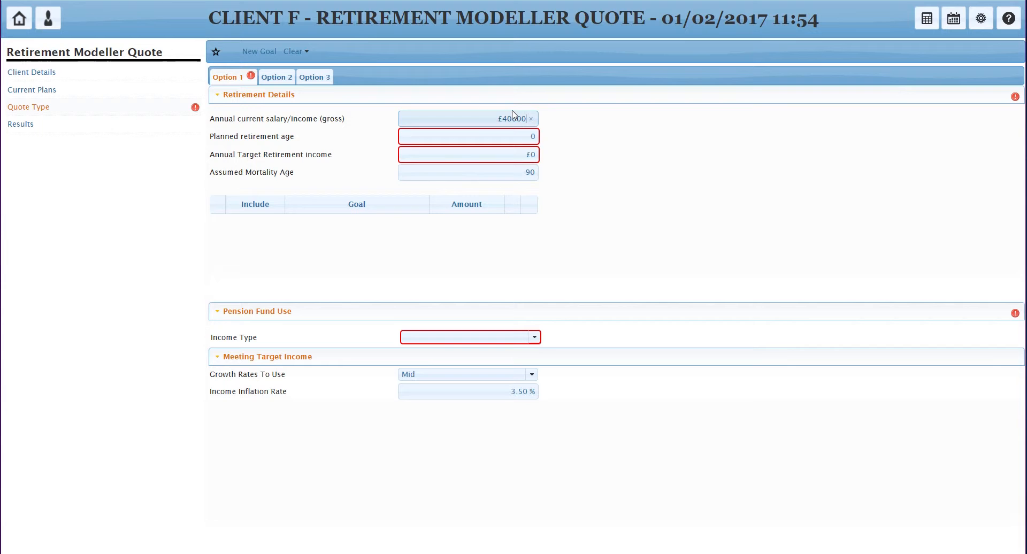
{"action": "key", "text": "Tab"}
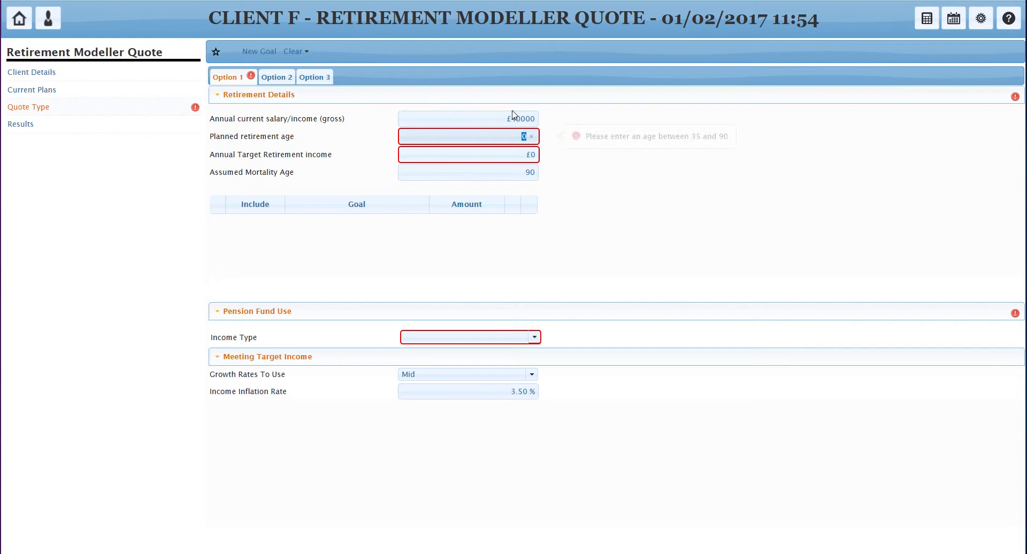
{"action": "type", "text": "60"}
{"action": "left_click", "coordinate": [522, 154]}
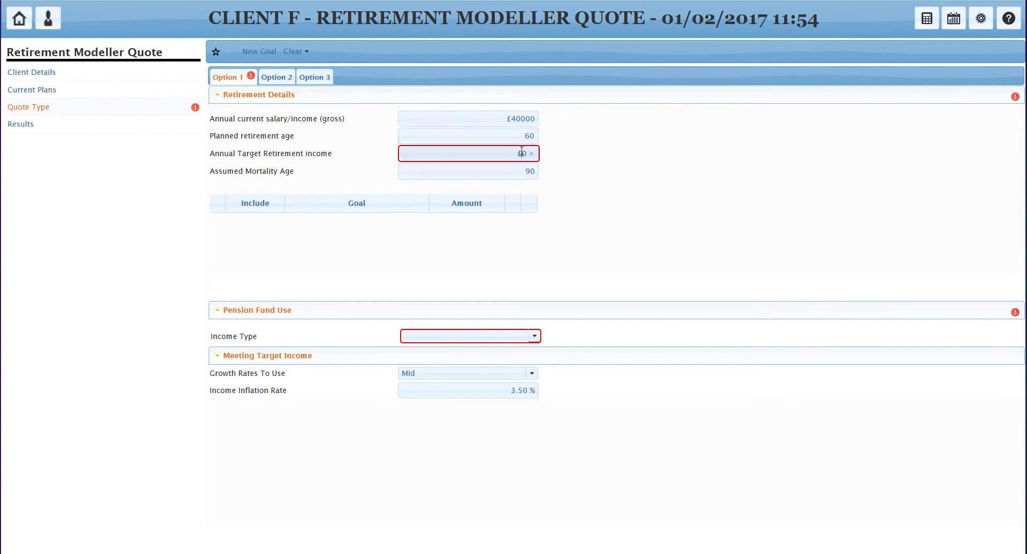
{"action": "type", "text": "2000"}
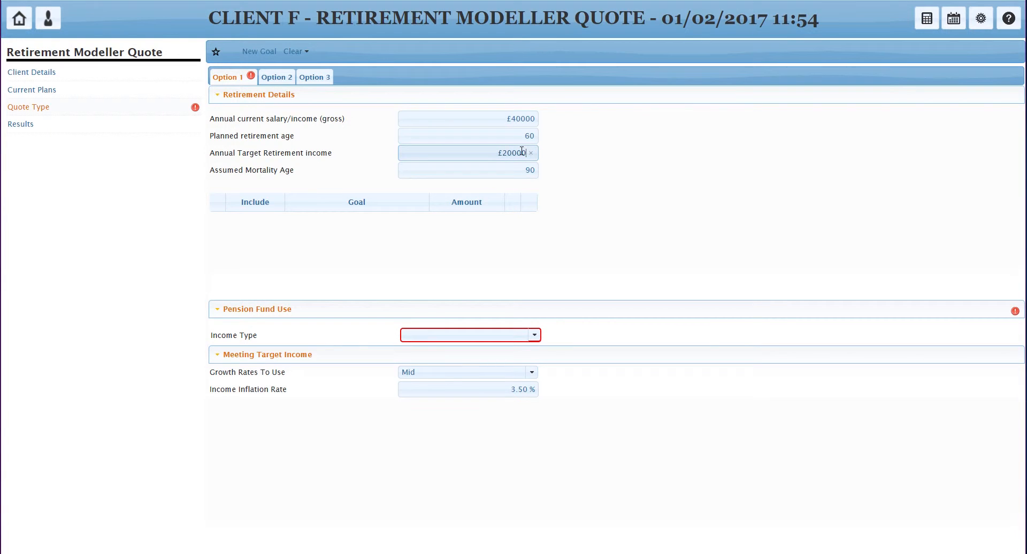
Step: Set the pension fund income type to Flexi-Access Drawdown, keeping PCLS paid as Used To Meet Target Income
{"action": "left_click", "coordinate": [479, 336]}
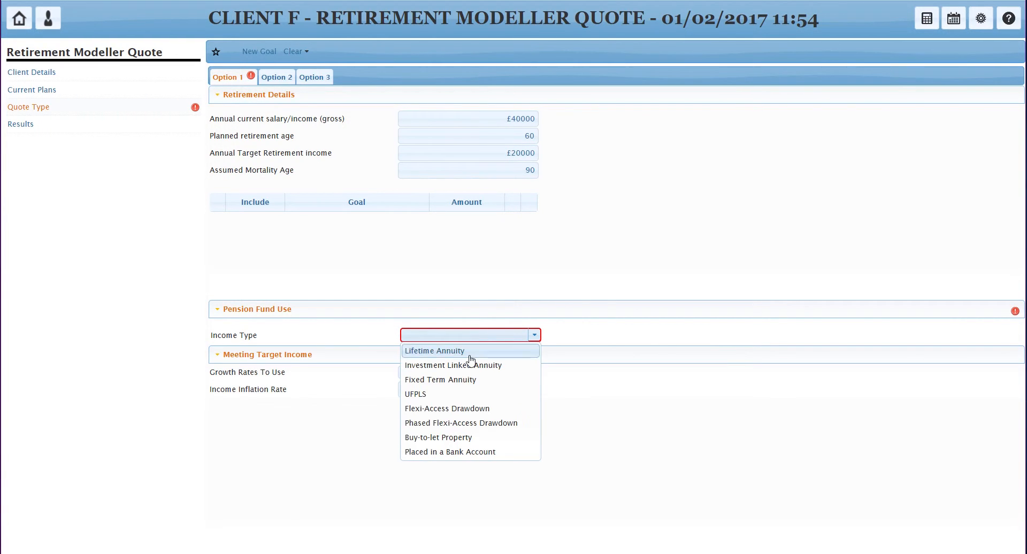
{"action": "left_click", "coordinate": [447, 409]}
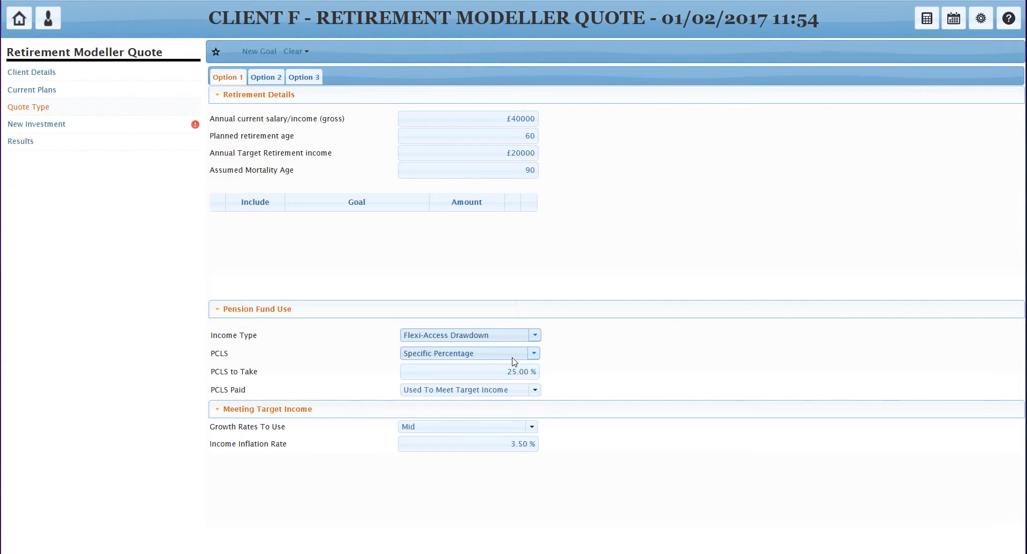
{"action": "left_click", "coordinate": [534, 392]}
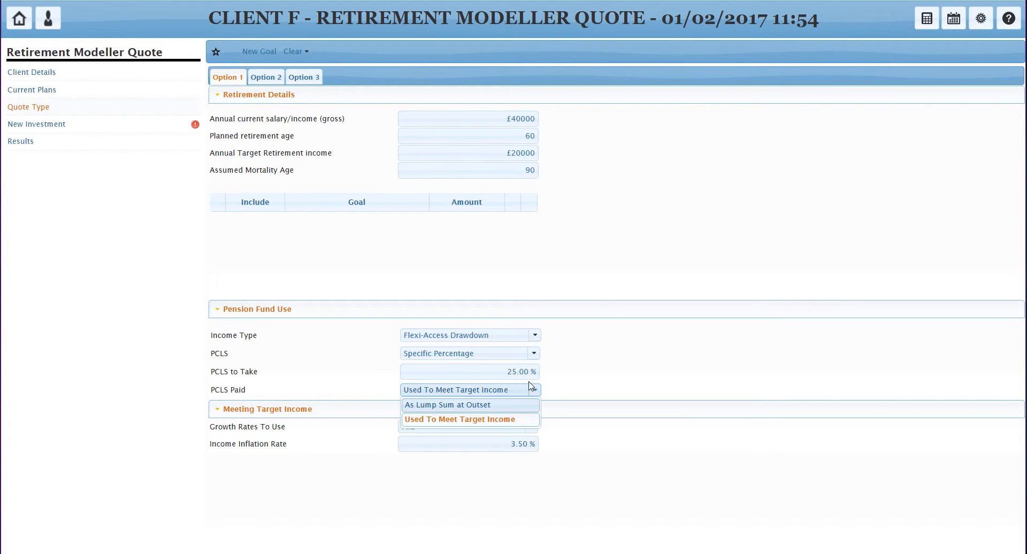
{"action": "left_click", "coordinate": [520, 390]}
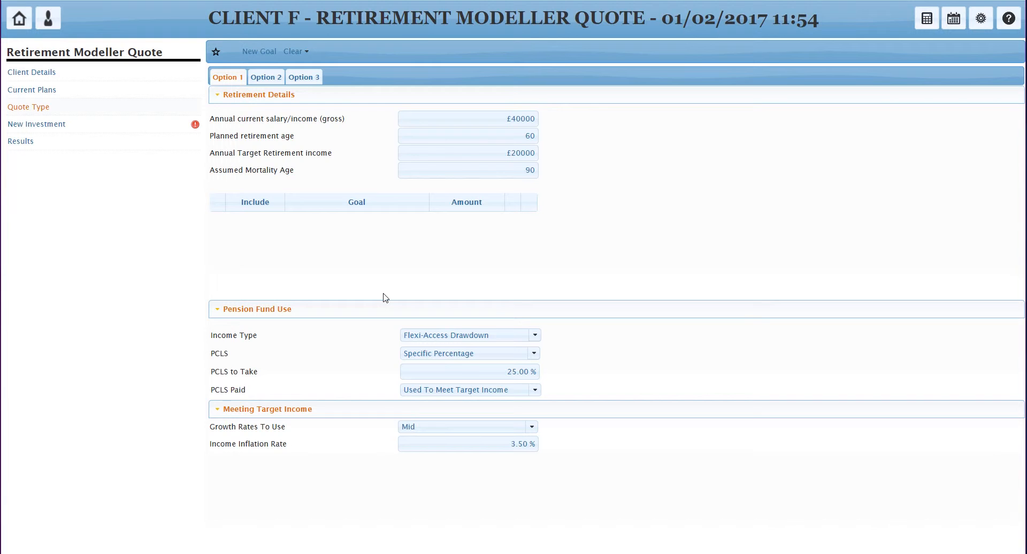
Step: Set the new investment to use sector defaults instead of specific funds
{"action": "left_click", "coordinate": [50, 125]}
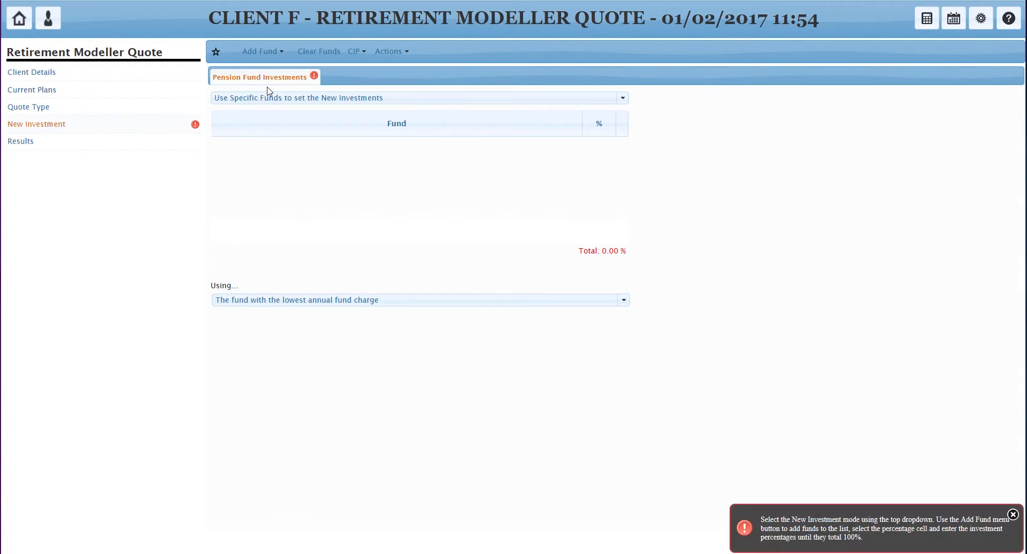
{"action": "left_click", "coordinate": [623, 99]}
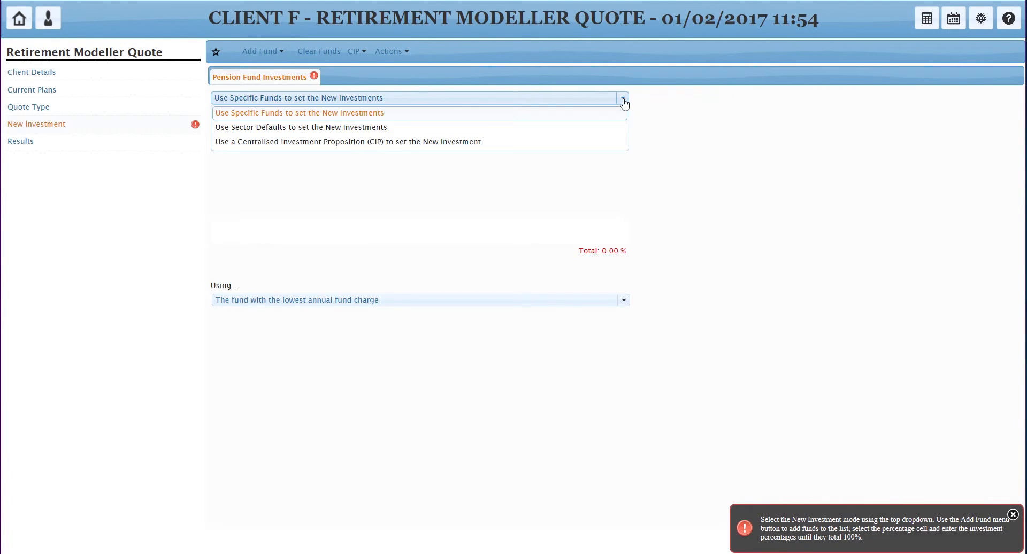
{"action": "left_click", "coordinate": [366, 130]}
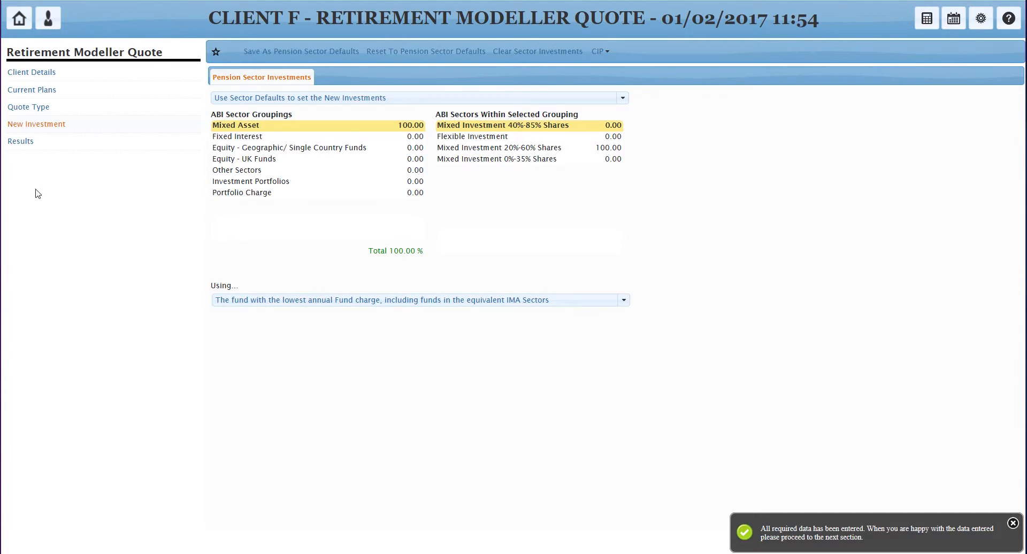
Step: Generate the quote results and examine the enlarged Retirement Income chart for Option 1, including its data table and notes
{"action": "left_click", "coordinate": [16, 142]}
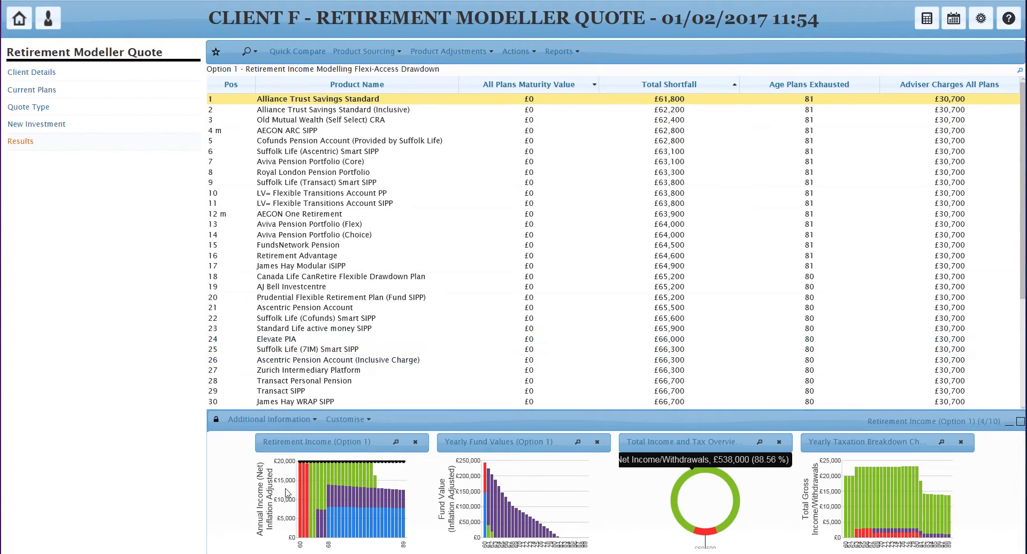
{"action": "mouse_move", "coordinate": [330, 474]}
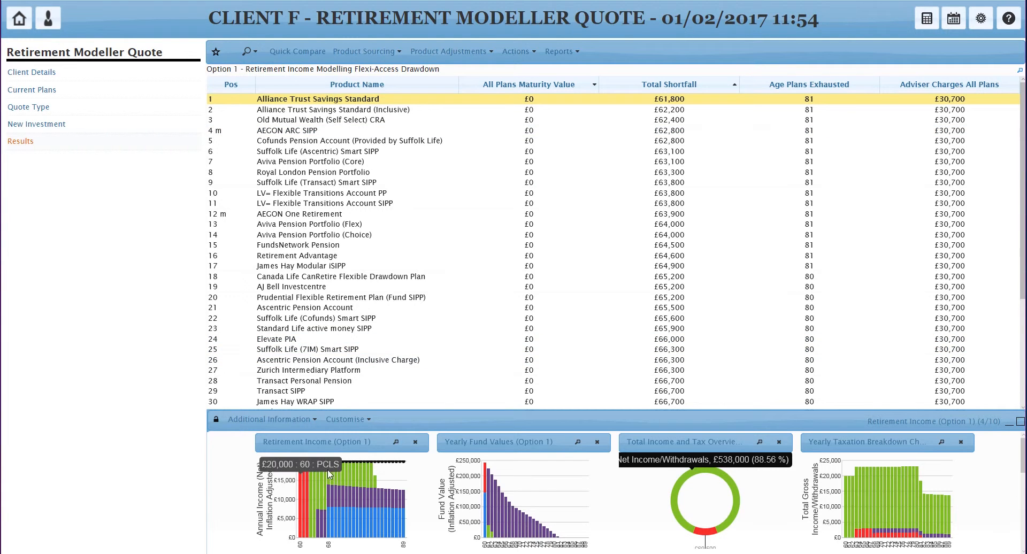
{"action": "left_click", "coordinate": [396, 443]}
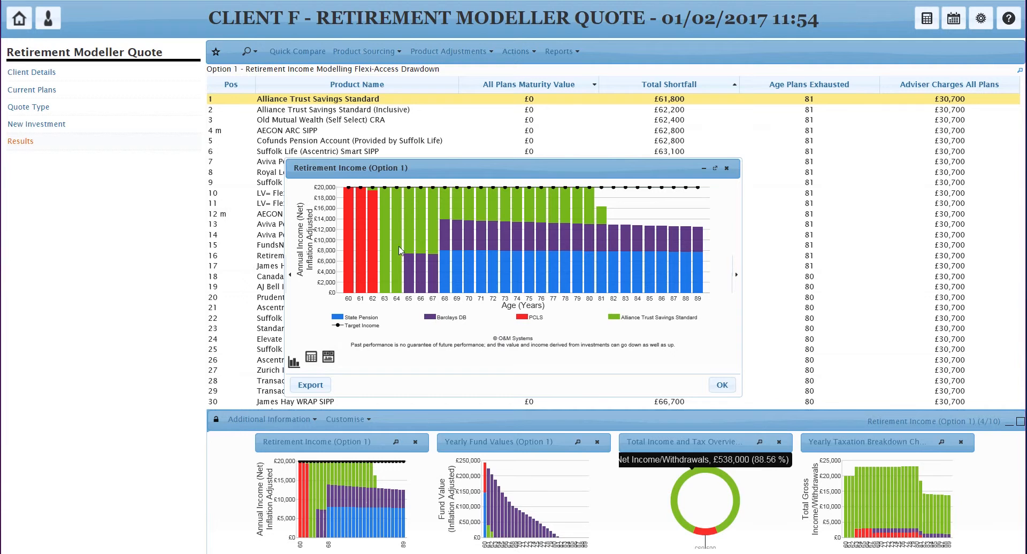
{"action": "left_click", "coordinate": [311, 363]}
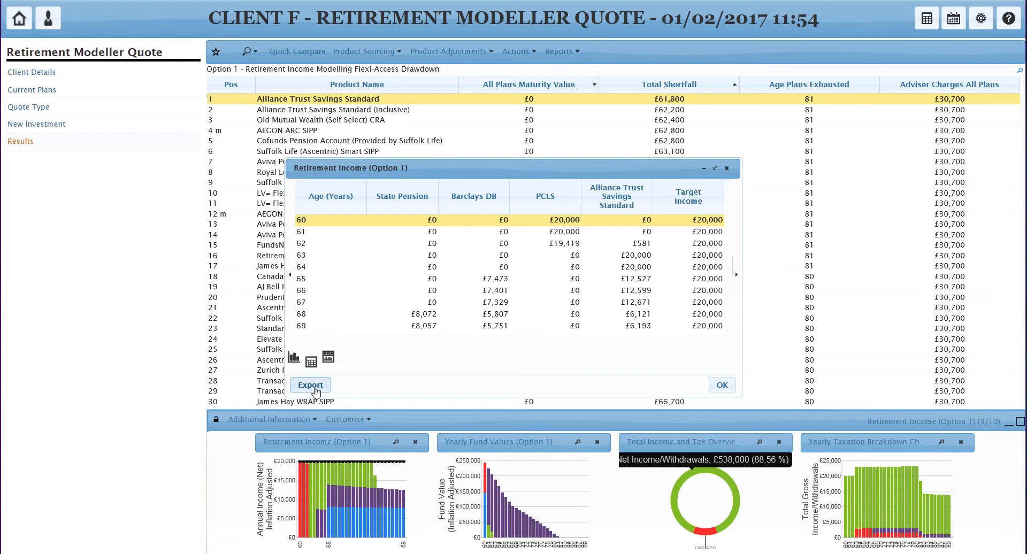
{"action": "left_click", "coordinate": [329, 363]}
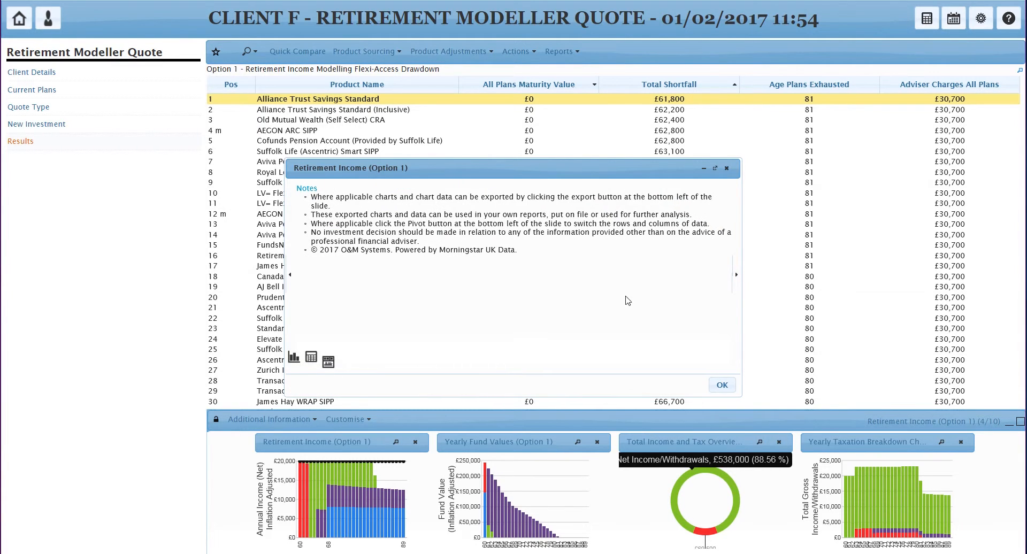
{"action": "left_click", "coordinate": [724, 385]}
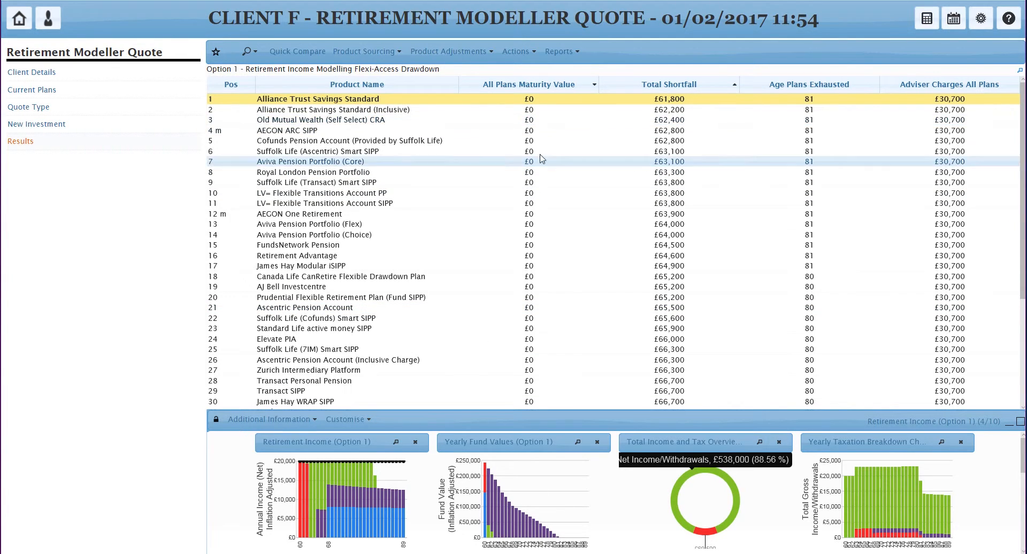
Step: Copy Option 1's quote inputs into Option 2, setting PCLS to Take to 25% and the annual target retirement income to £18,000
{"action": "left_click", "coordinate": [25, 109]}
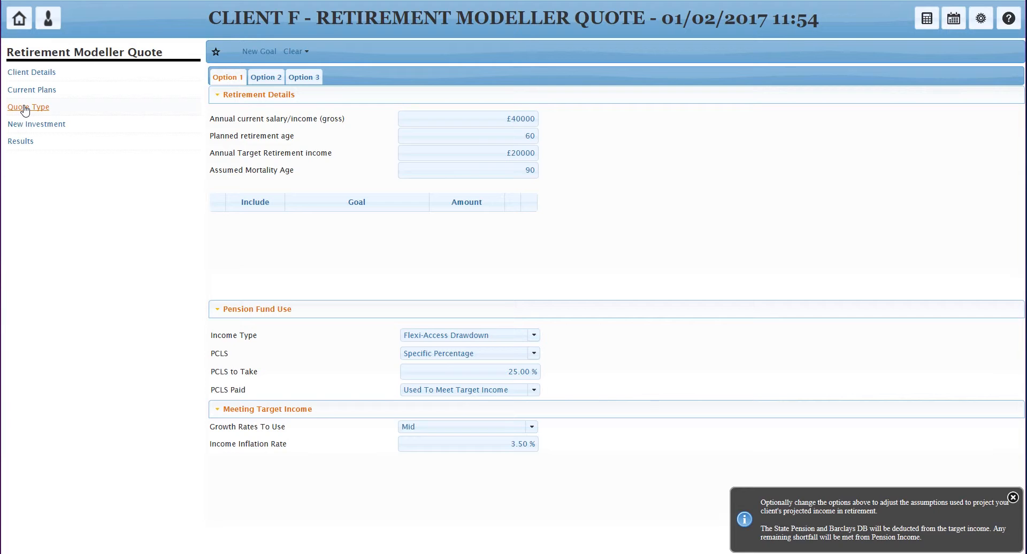
{"action": "left_click", "coordinate": [269, 79]}
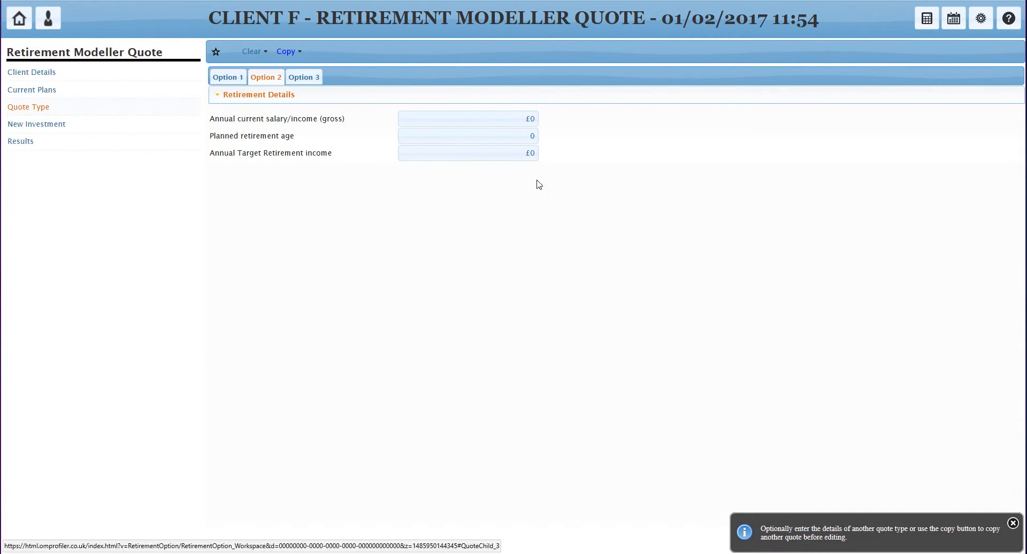
{"action": "left_click", "coordinate": [298, 52]}
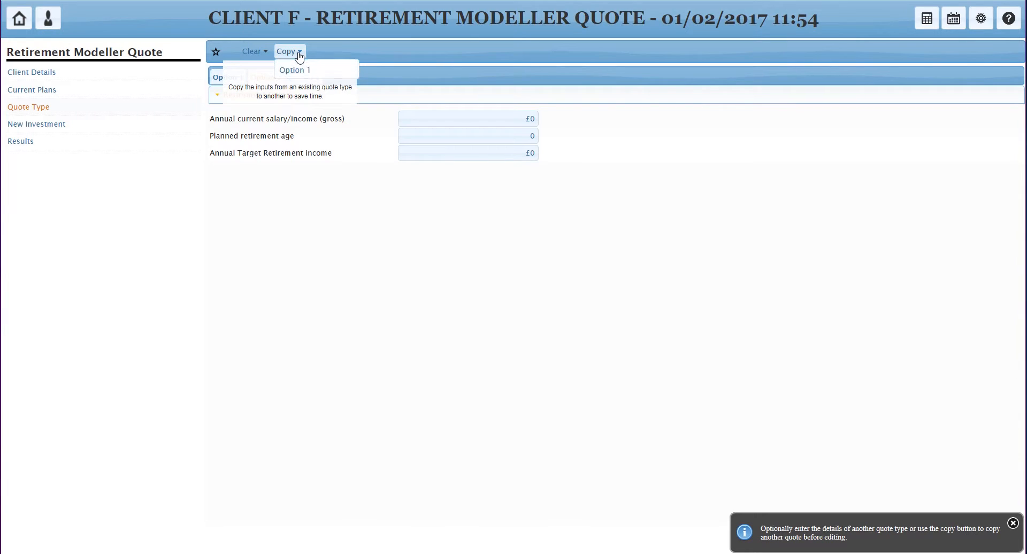
{"action": "left_click", "coordinate": [297, 71]}
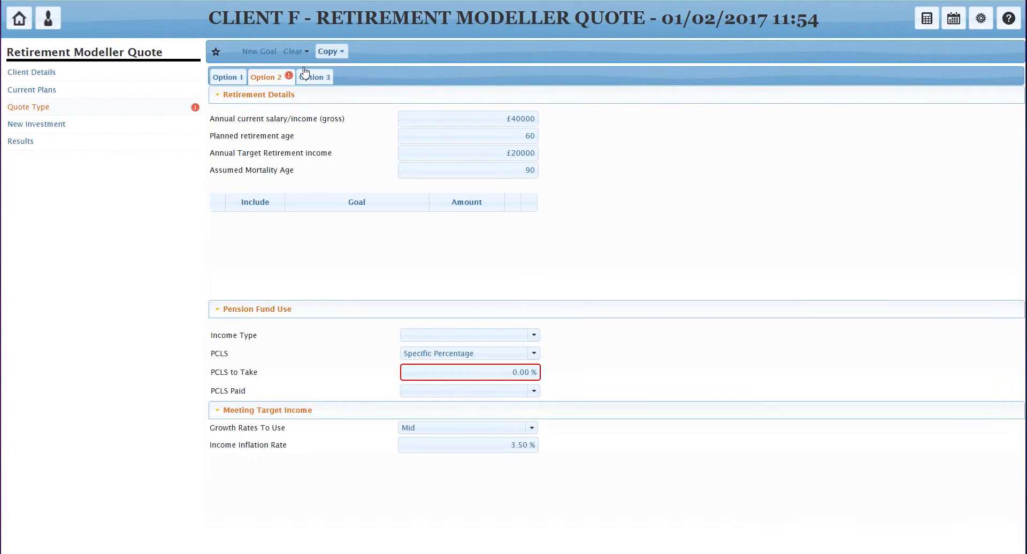
{"action": "left_click", "coordinate": [480, 376]}
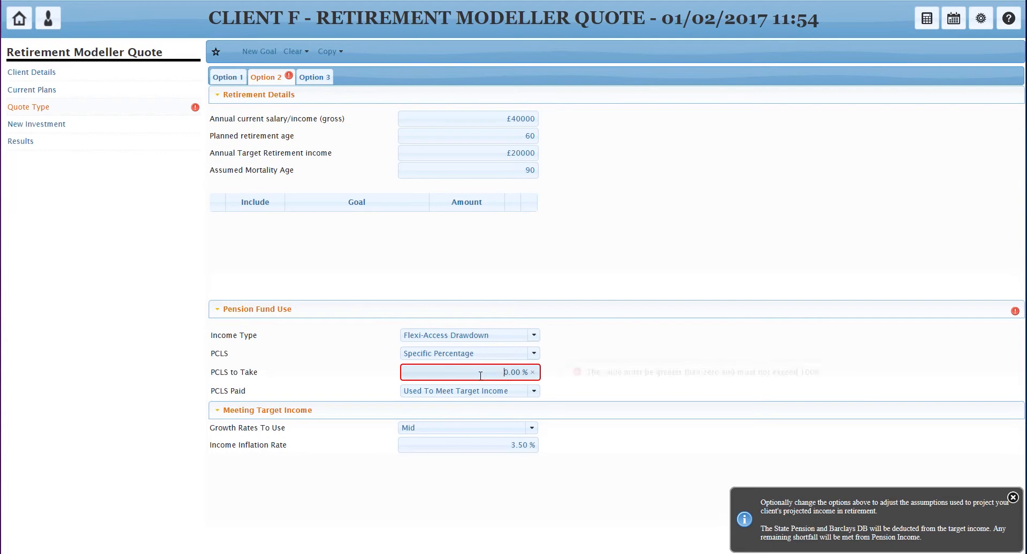
{"action": "type", "text": "25"}
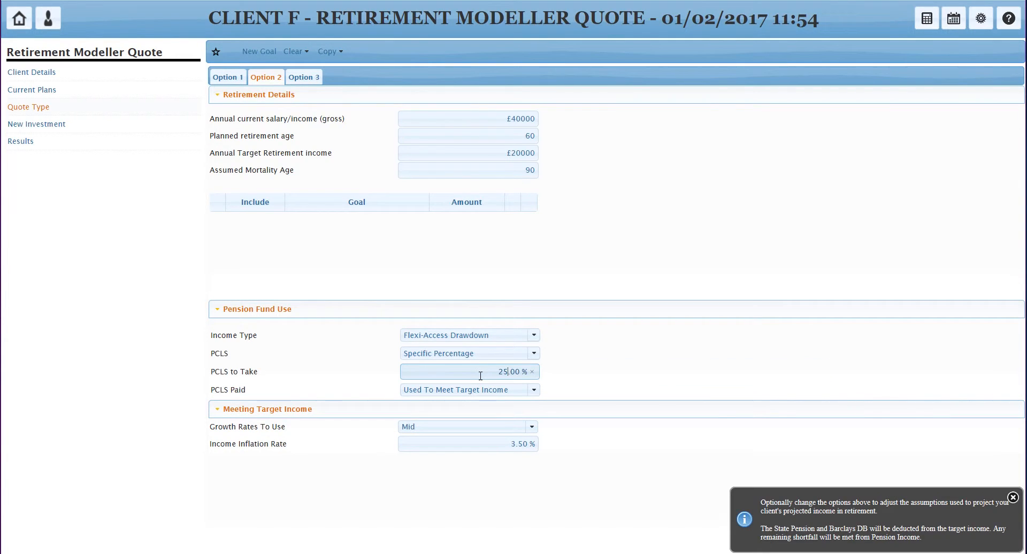
{"action": "left_click", "coordinate": [511, 153]}
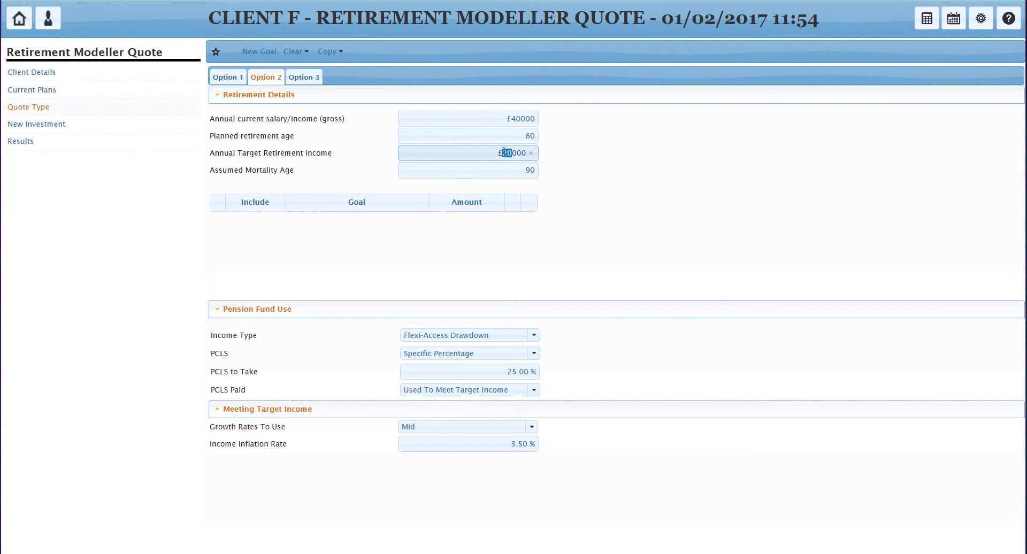
{"action": "type", "text": "18"}
Step: Copy Option 2's inputs into Option 3 with planned retirement age 62 and PCLS to Take 25%, and calculate the results
{"action": "left_click", "coordinate": [308, 78]}
{"action": "left_click", "coordinate": [293, 52]}
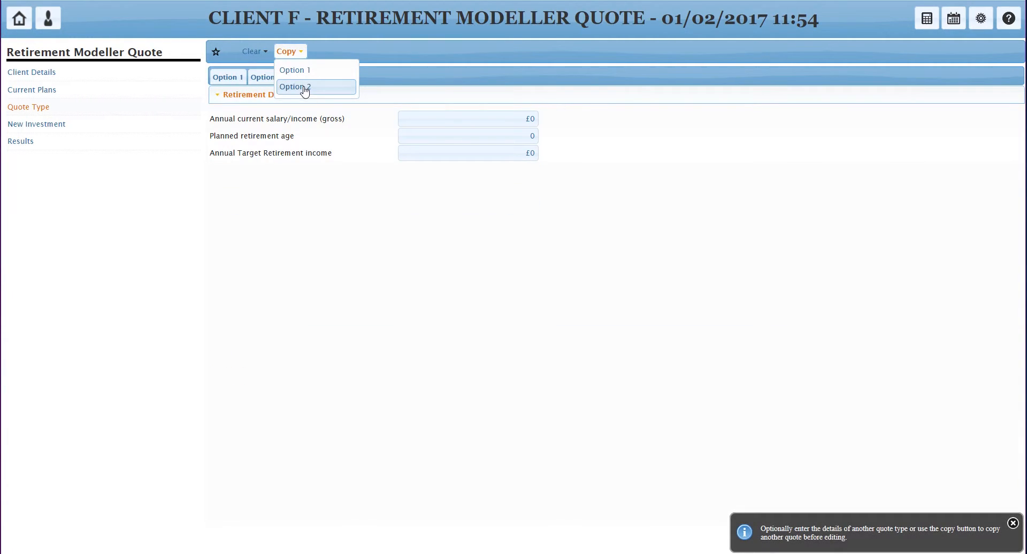
{"action": "left_click", "coordinate": [303, 87]}
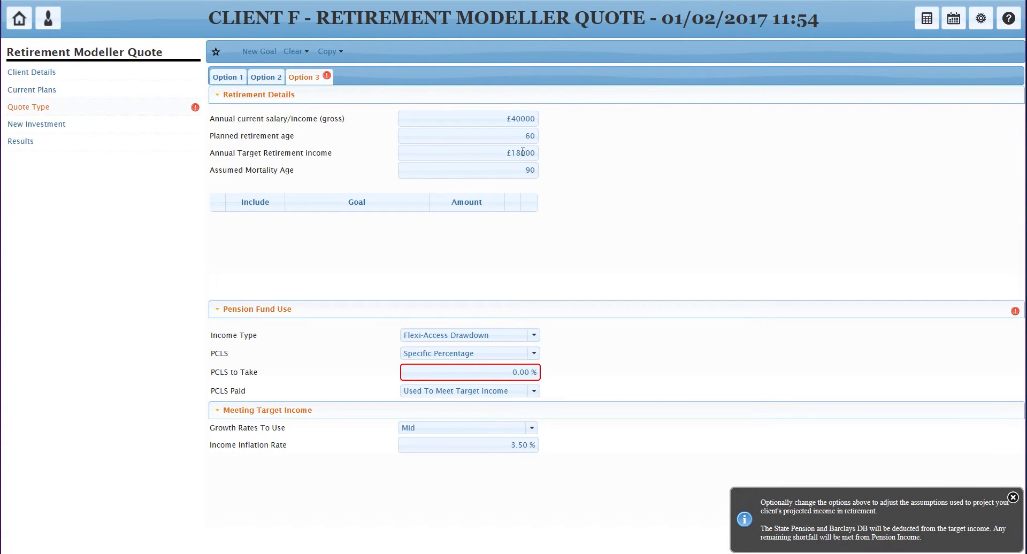
{"action": "left_click", "coordinate": [536, 135]}
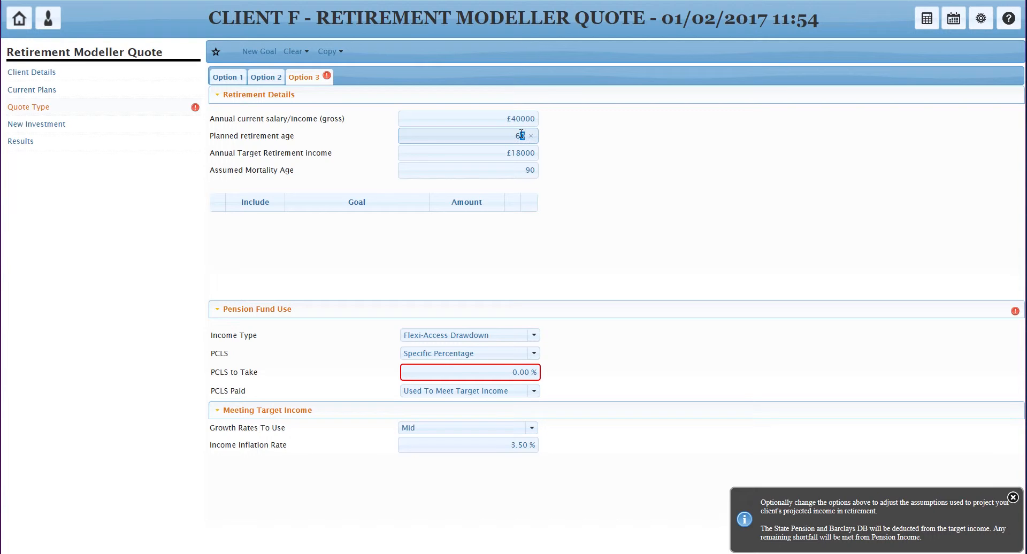
{"action": "left_click", "coordinate": [493, 370]}
{"action": "type", "text": "25"}
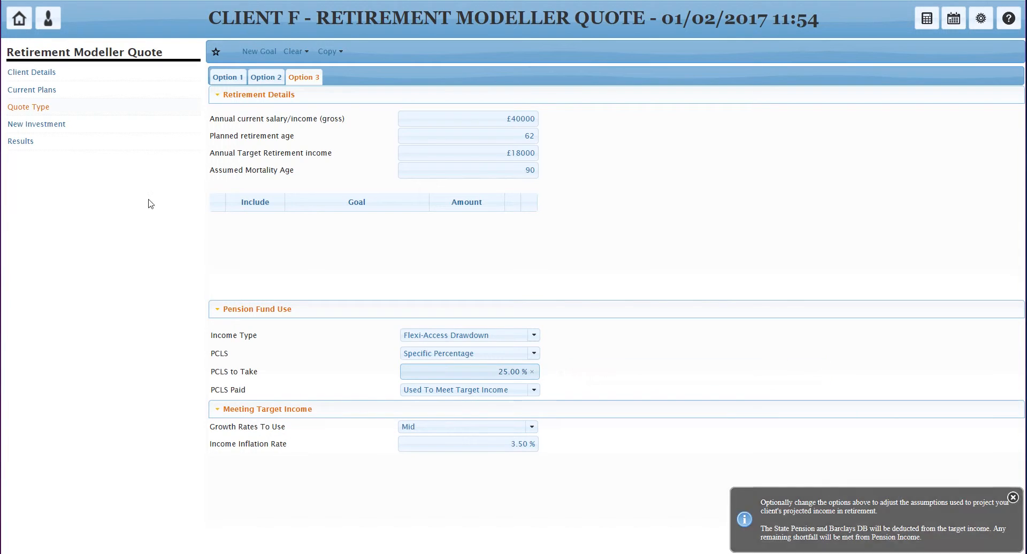
{"action": "left_click", "coordinate": [29, 146]}
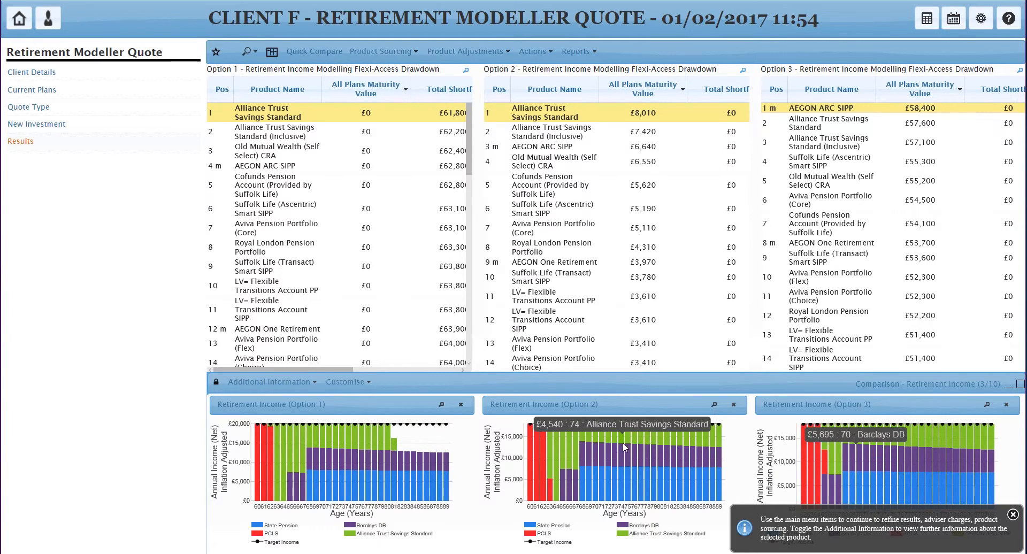
Step: Add a Family Holiday goal to Option 3 for £10,000 net, starting At Retirement Age and ending One Off
{"action": "left_click", "coordinate": [32, 107]}
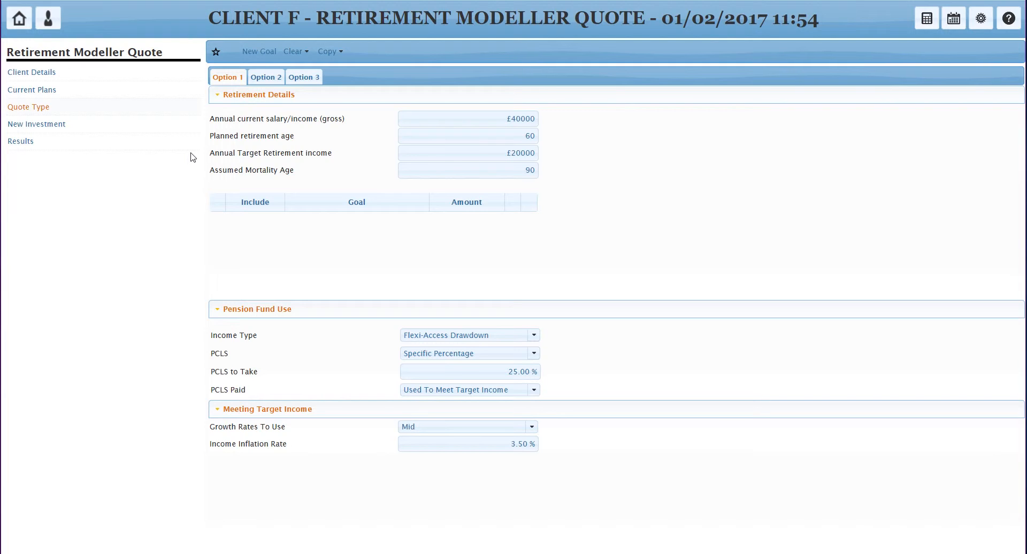
{"action": "left_click", "coordinate": [304, 79]}
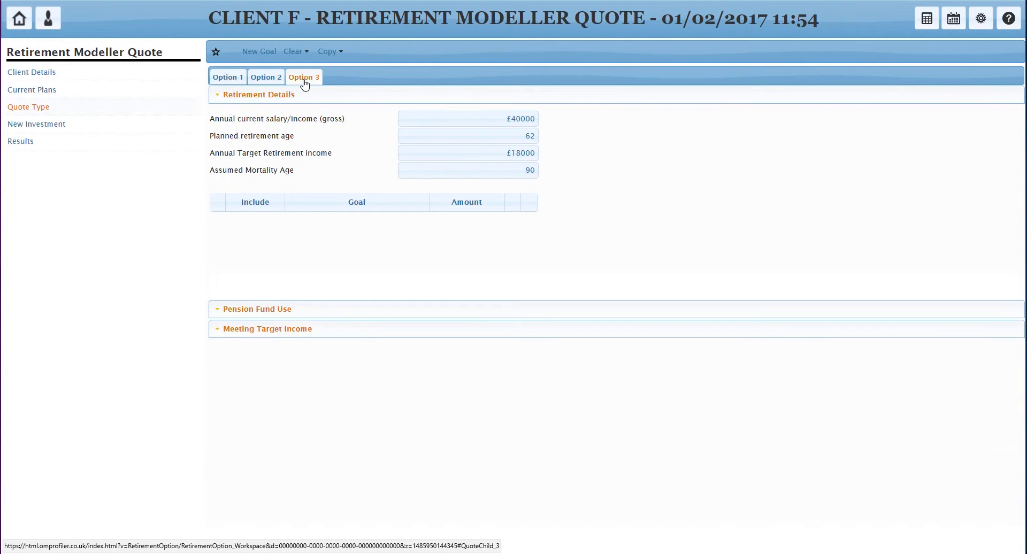
{"action": "left_click", "coordinate": [248, 53]}
{"action": "left_click", "coordinate": [550, 196]}
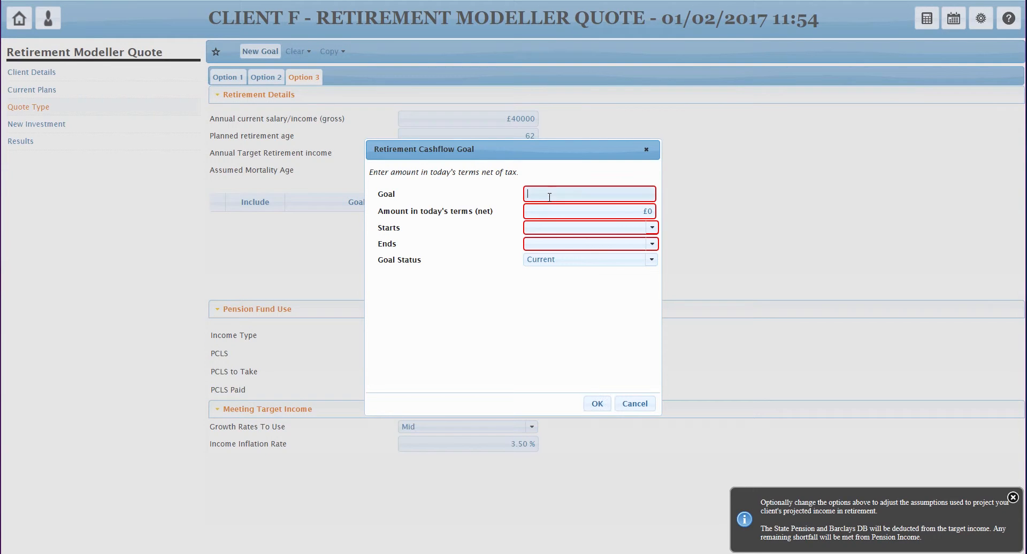
{"action": "type", "text": "Family Holiday"}
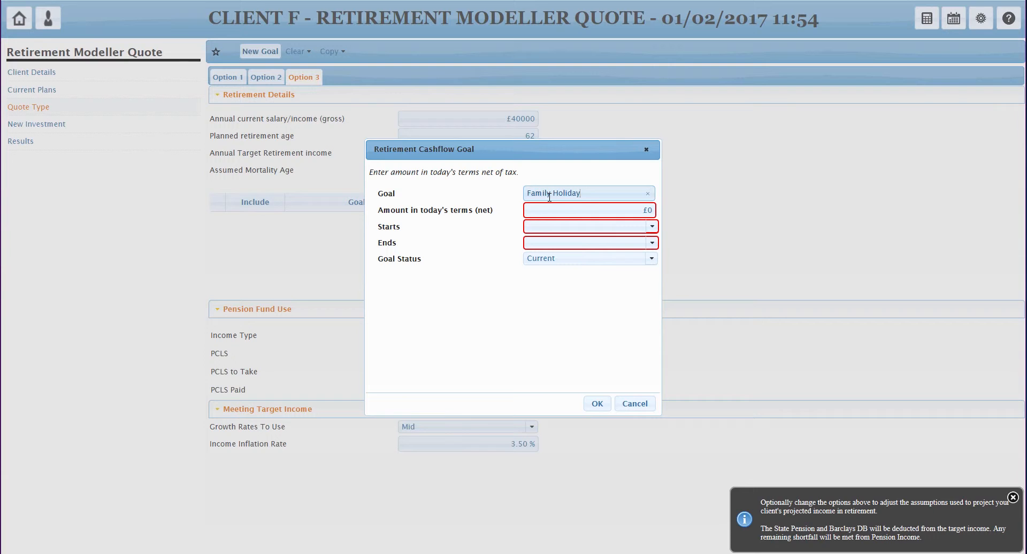
{"action": "left_click", "coordinate": [600, 211]}
{"action": "type", "text": "1000"}
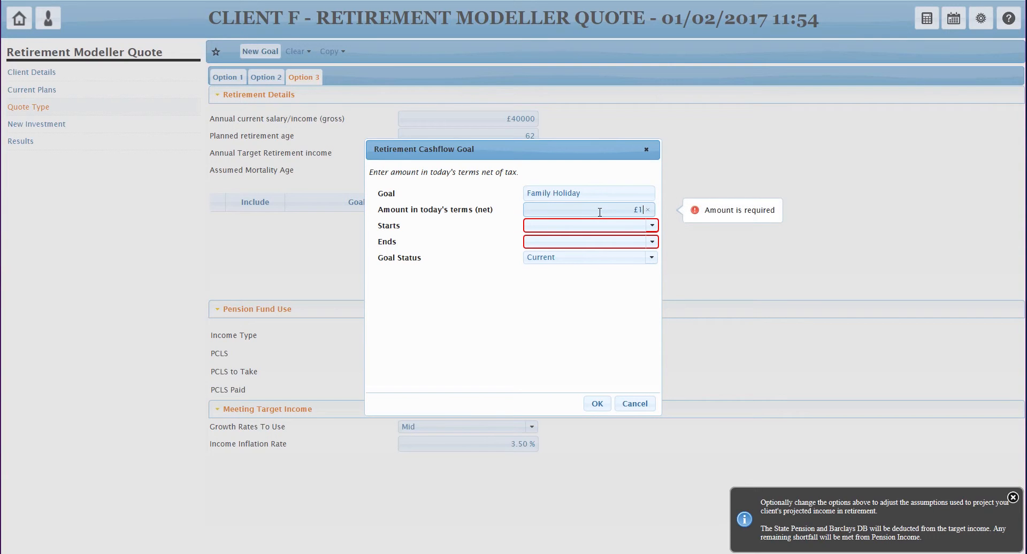
{"action": "left_click", "coordinate": [653, 225]}
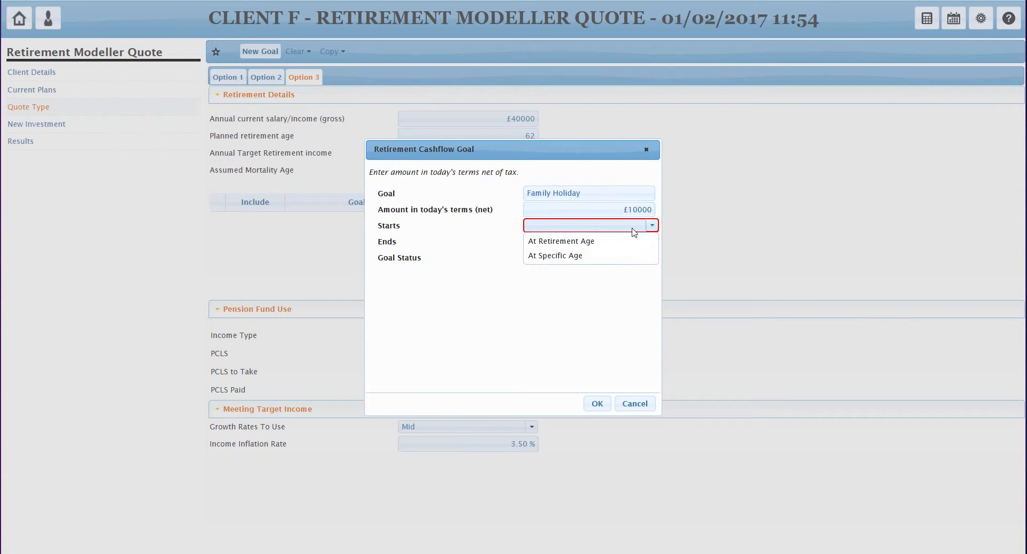
{"action": "left_click", "coordinate": [585, 246]}
{"action": "left_click", "coordinate": [652, 241]}
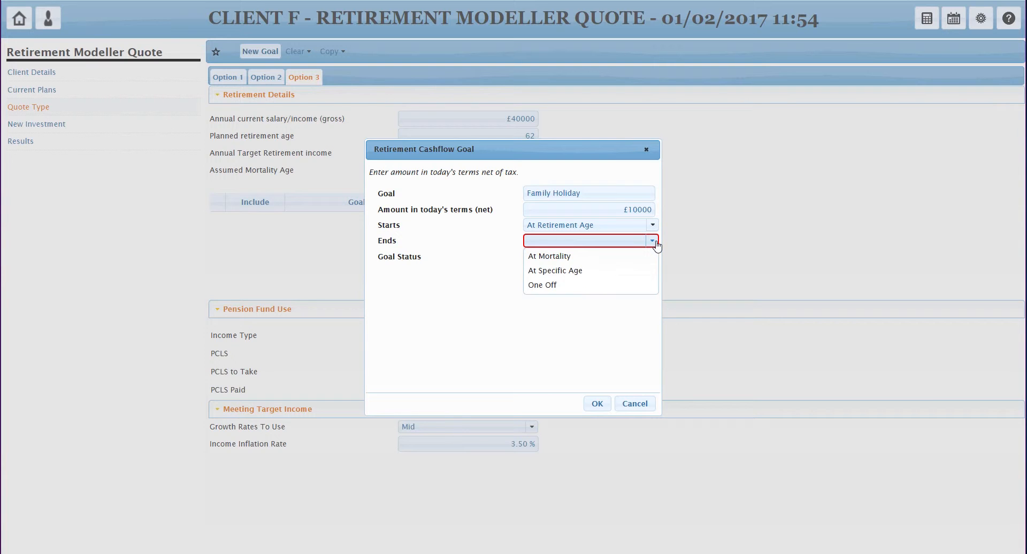
{"action": "left_click", "coordinate": [565, 286]}
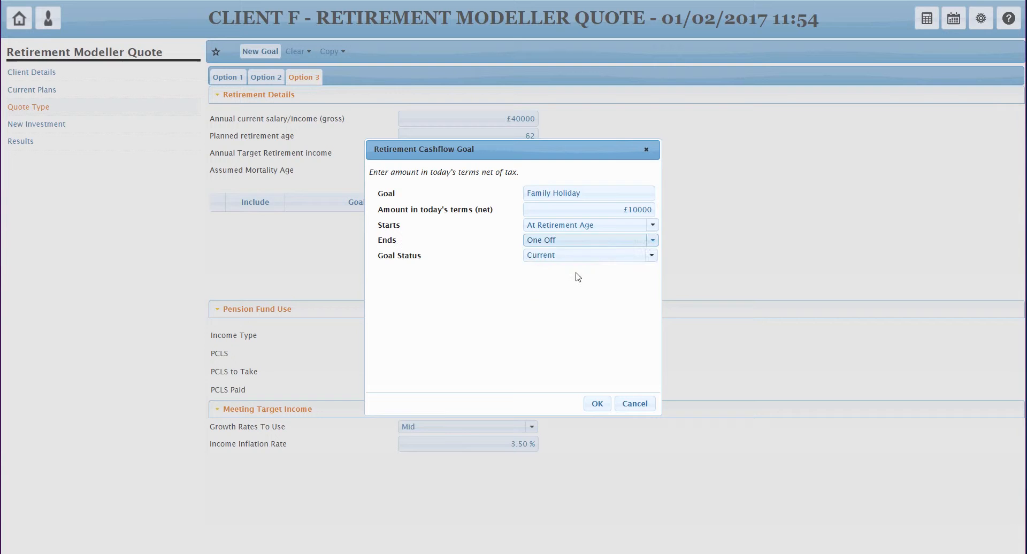
{"action": "left_click", "coordinate": [599, 404]}
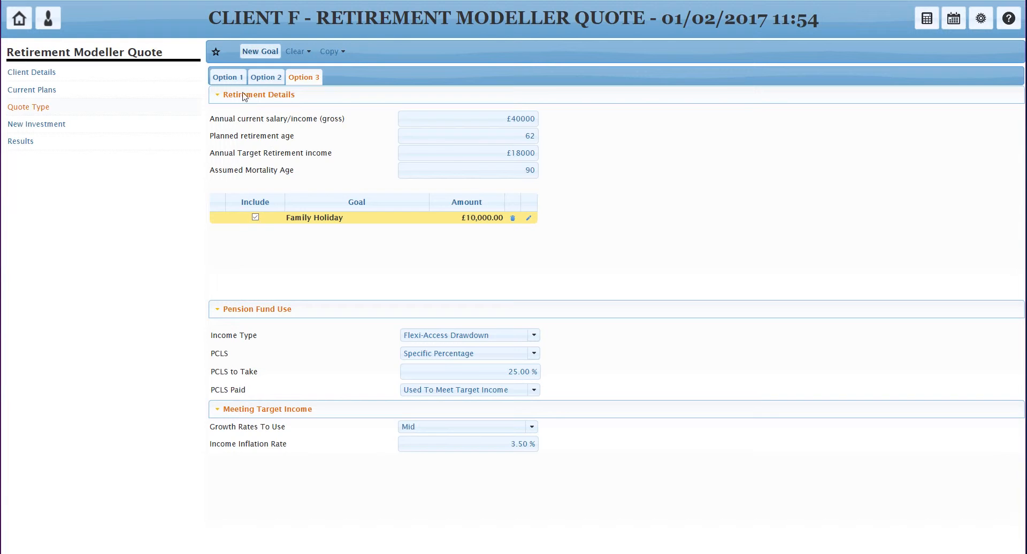
Step: Check the Family Holiday goal's inclusion in each option, and recalculate the results to view its effect on Option 3's retirement income
{"action": "left_click", "coordinate": [268, 80]}
{"action": "left_click", "coordinate": [227, 79]}
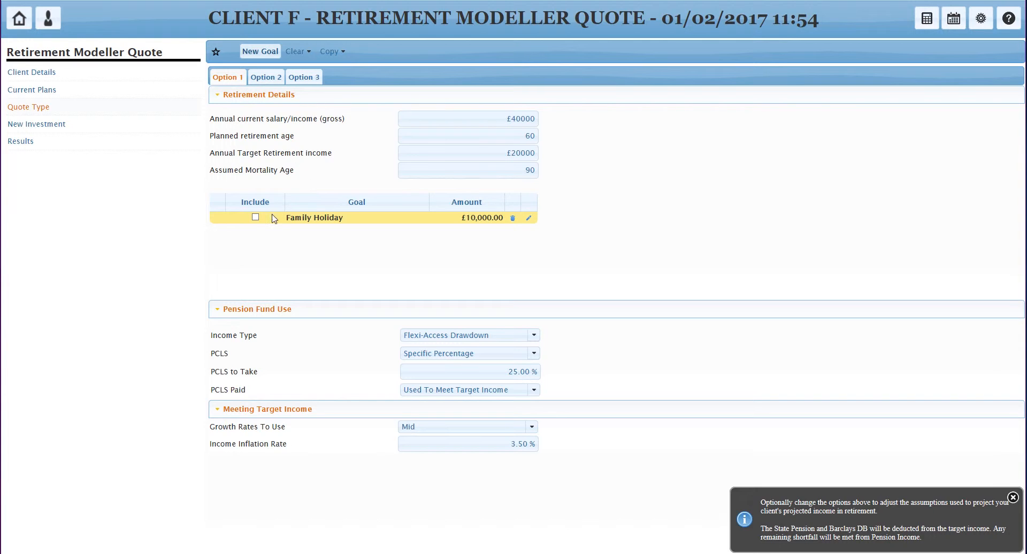
{"action": "left_click", "coordinate": [299, 80]}
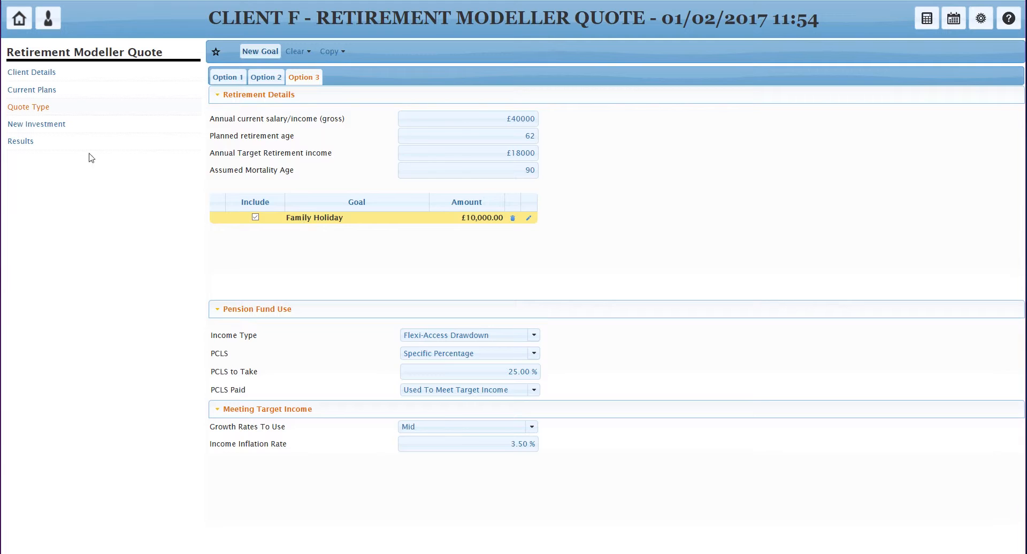
{"action": "left_click", "coordinate": [21, 141]}
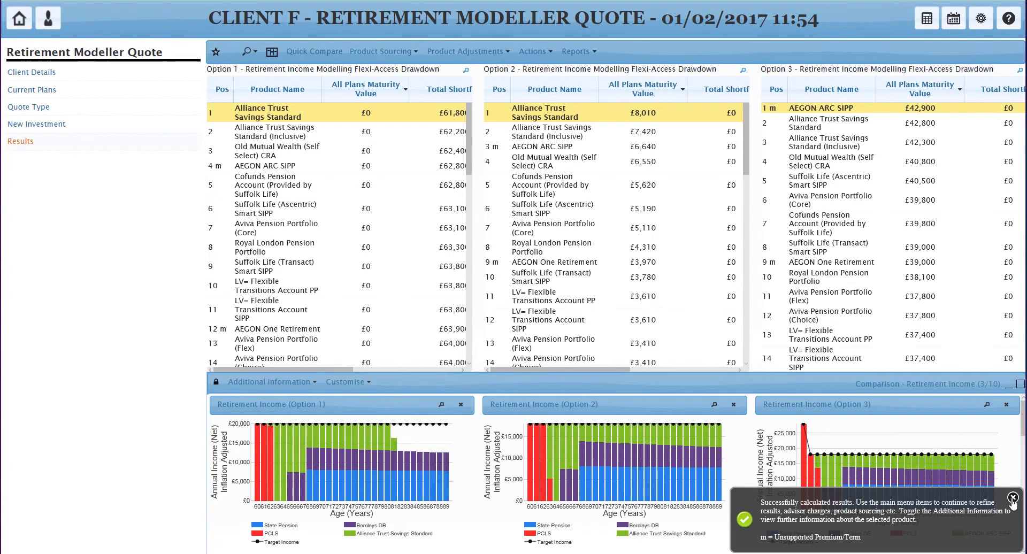
{"action": "mouse_move", "coordinate": [801, 433]}
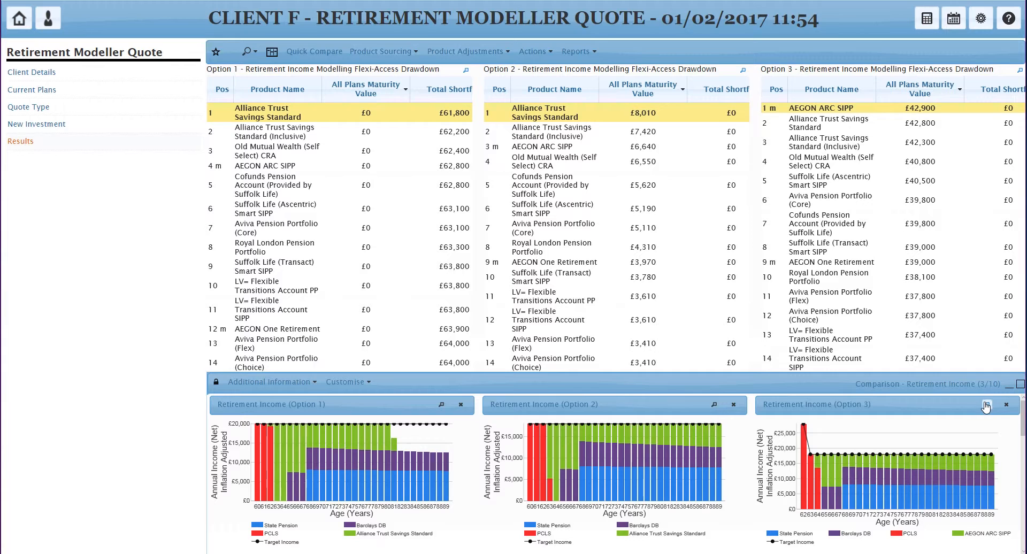
Step: Display the Comparison - Tax additional information and turn on Quick Compare for the selected products
{"action": "left_click", "coordinate": [291, 383]}
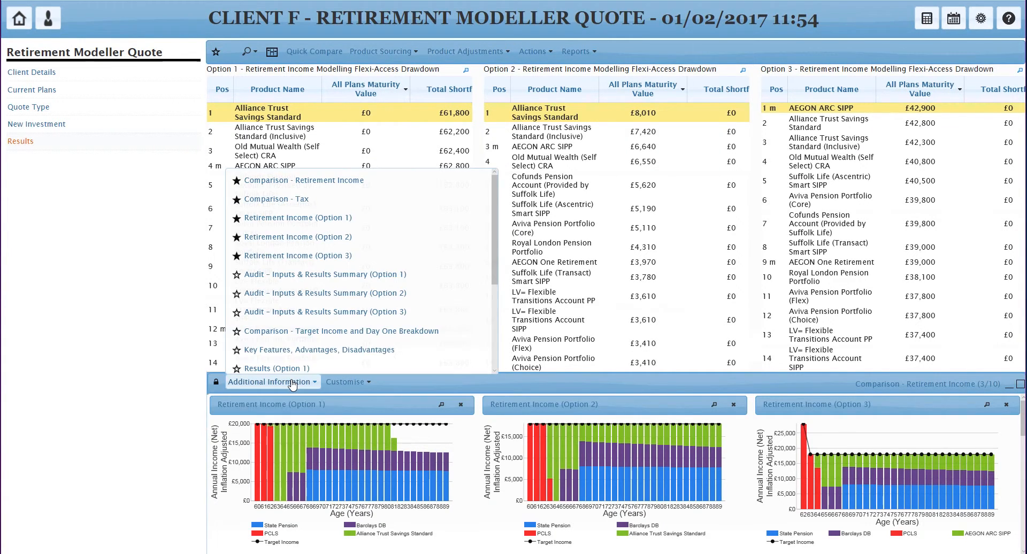
{"action": "left_click", "coordinate": [299, 200]}
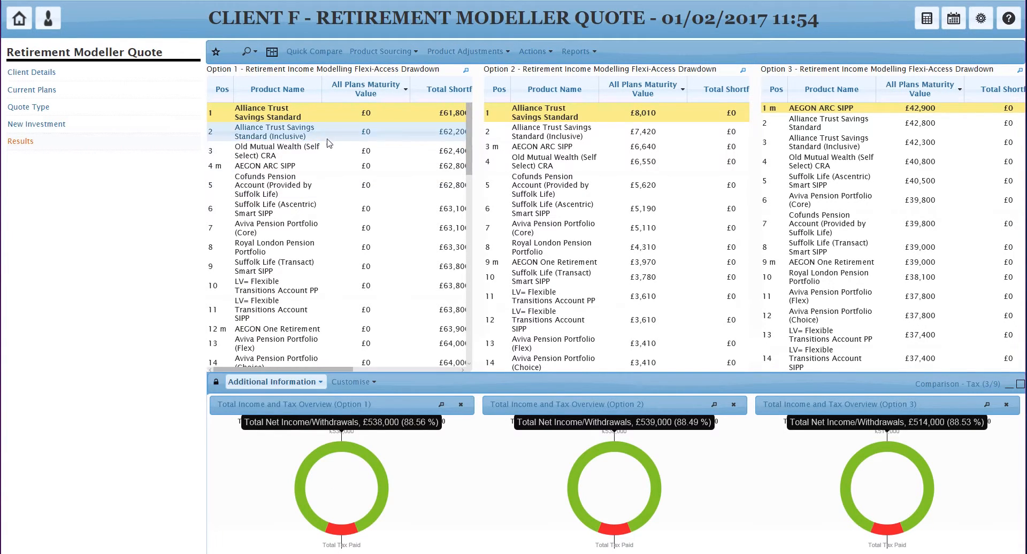
{"action": "left_click", "coordinate": [309, 53]}
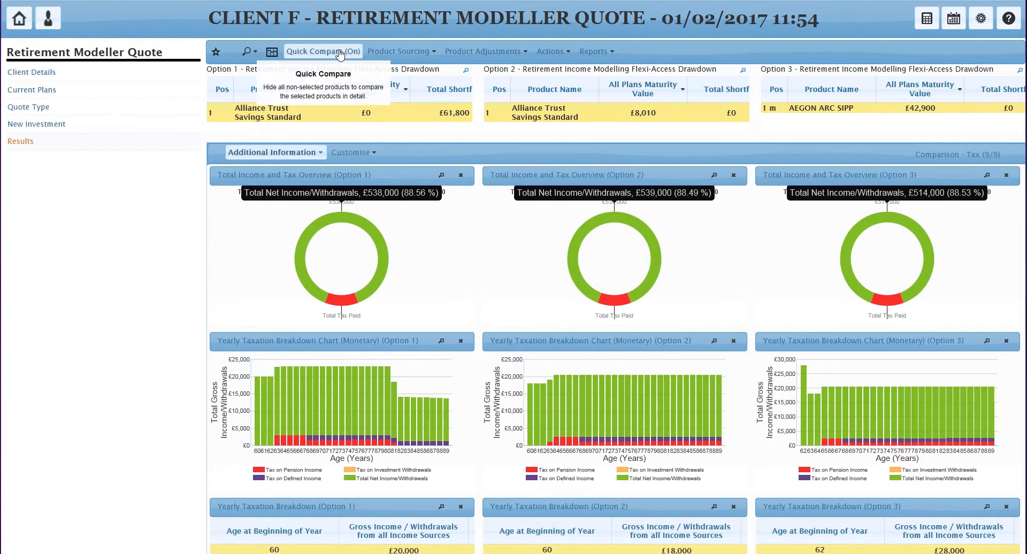
Step: Look through the new report types available for the quote, from the comparison and income reports to the tax summaries
{"action": "left_click", "coordinate": [609, 53]}
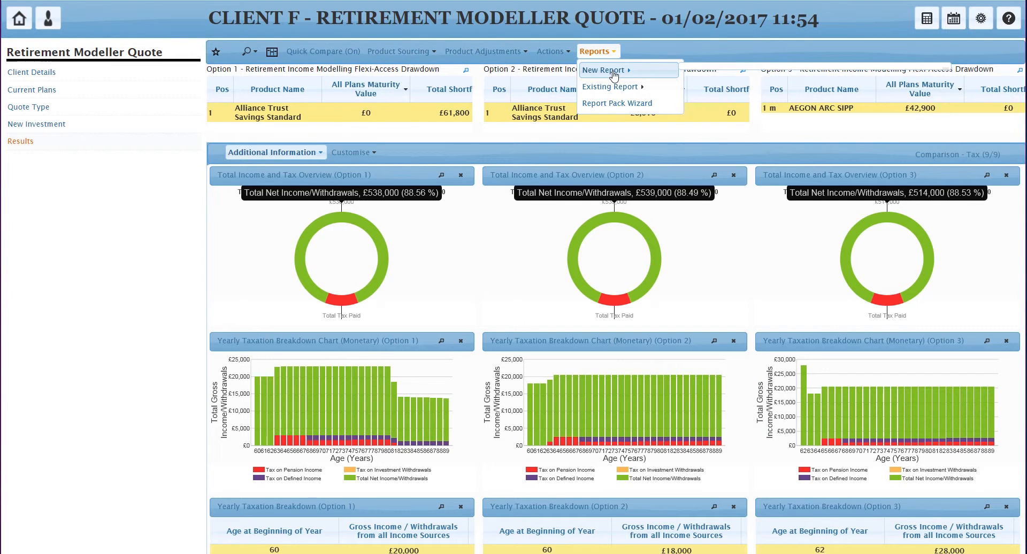
{"action": "mouse_move", "coordinate": [614, 75]}
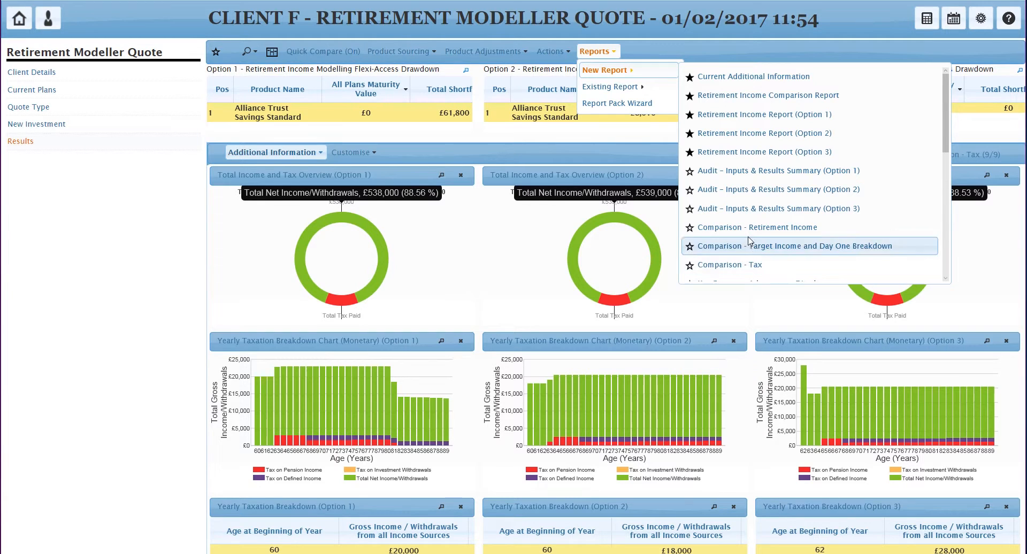
{"action": "scroll", "coordinate": [749, 230], "scroll_direction": "down", "scroll_amount": 3}
{"action": "scroll", "coordinate": [750, 230], "scroll_direction": "down", "scroll_amount": 4}
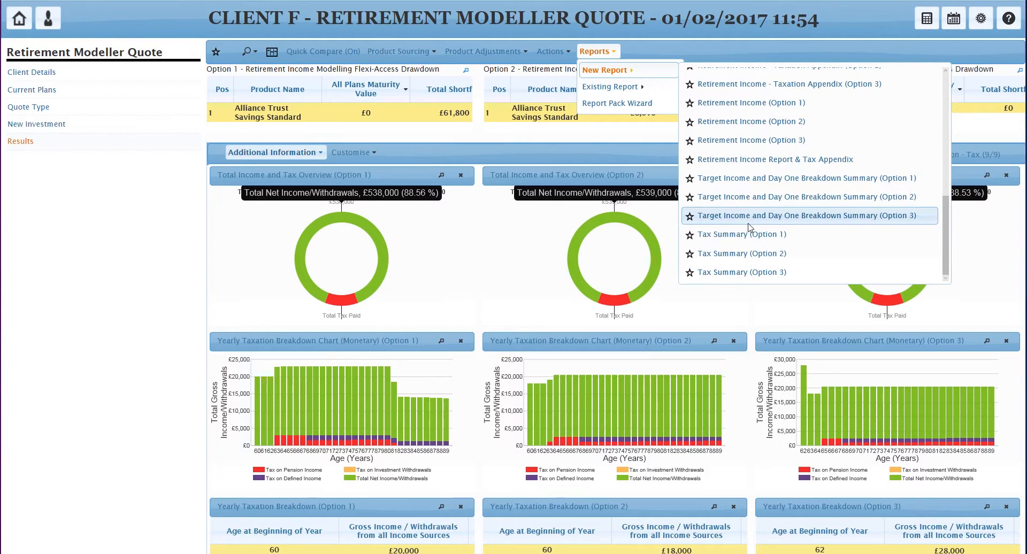
{"action": "scroll", "coordinate": [744, 246], "scroll_direction": "up", "scroll_amount": 2}
{"action": "scroll", "coordinate": [744, 247], "scroll_direction": "up", "scroll_amount": 5}
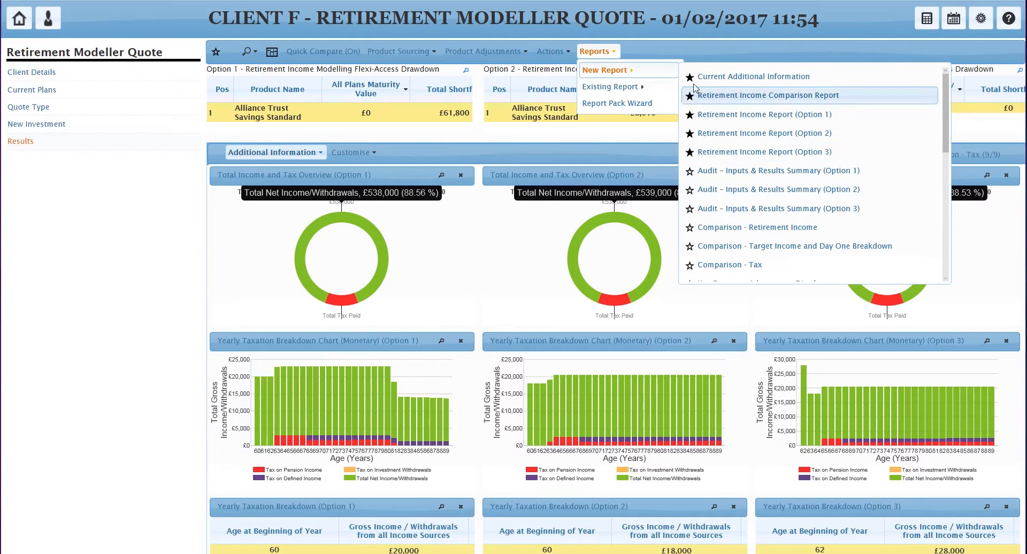
{"action": "scroll", "coordinate": [707, 155], "scroll_direction": "down", "scroll_amount": 6}
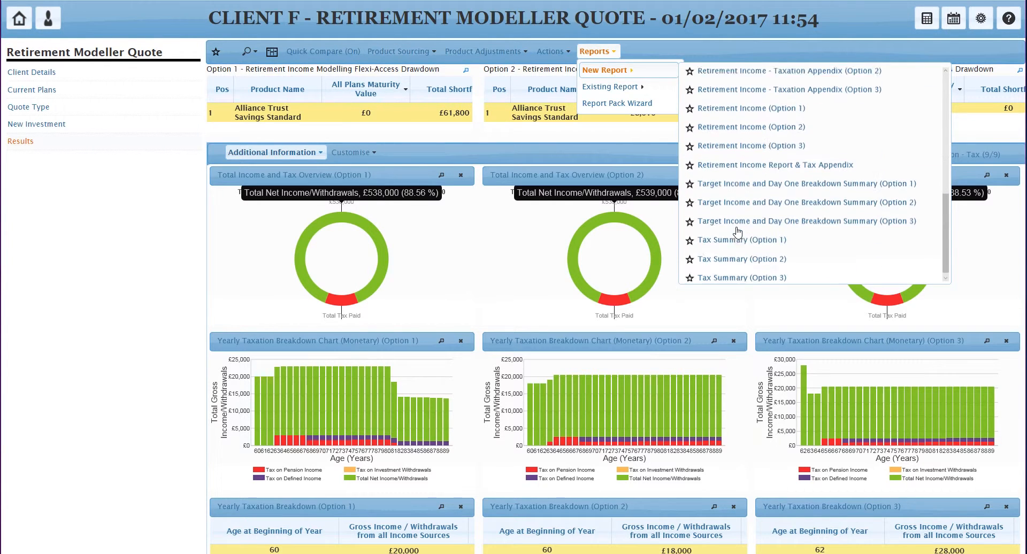
{"action": "scroll", "coordinate": [736, 227], "scroll_direction": "up", "scroll_amount": 6}
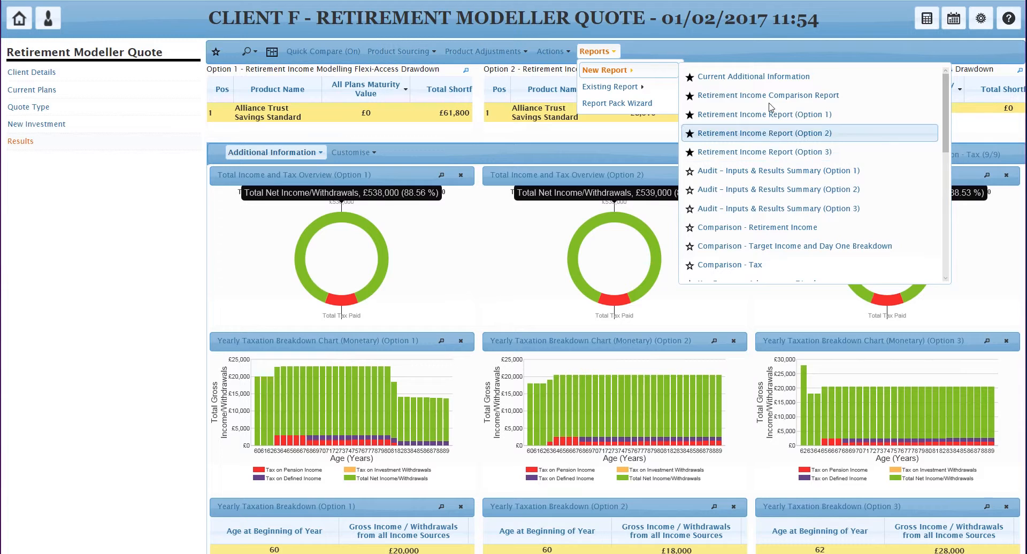
{"action": "left_click", "coordinate": [603, 54]}
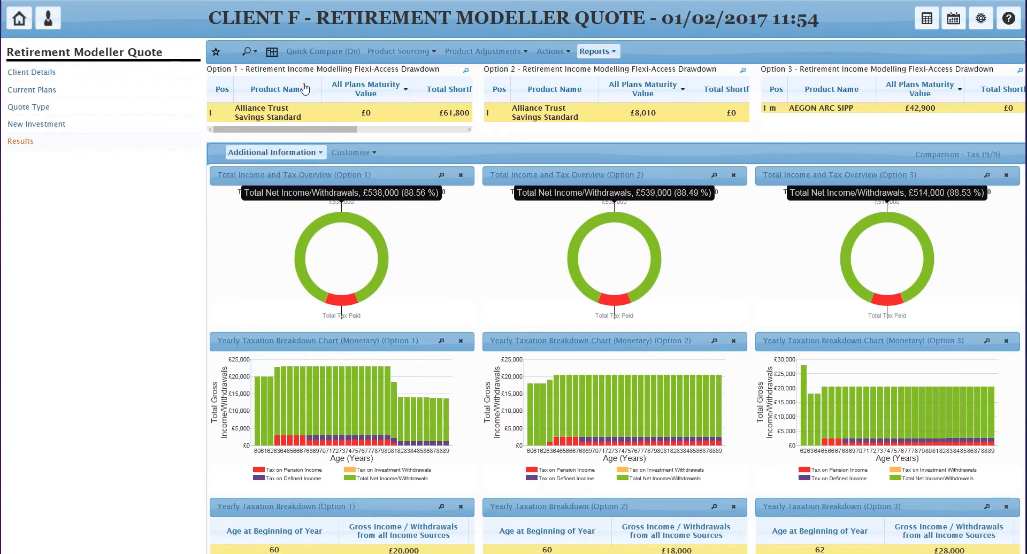
Step: Turn off Quick Compare and enable Row Sync, selecting Old Mutual Wealth (Self Select) CRA across all three options
{"action": "left_click", "coordinate": [324, 51]}
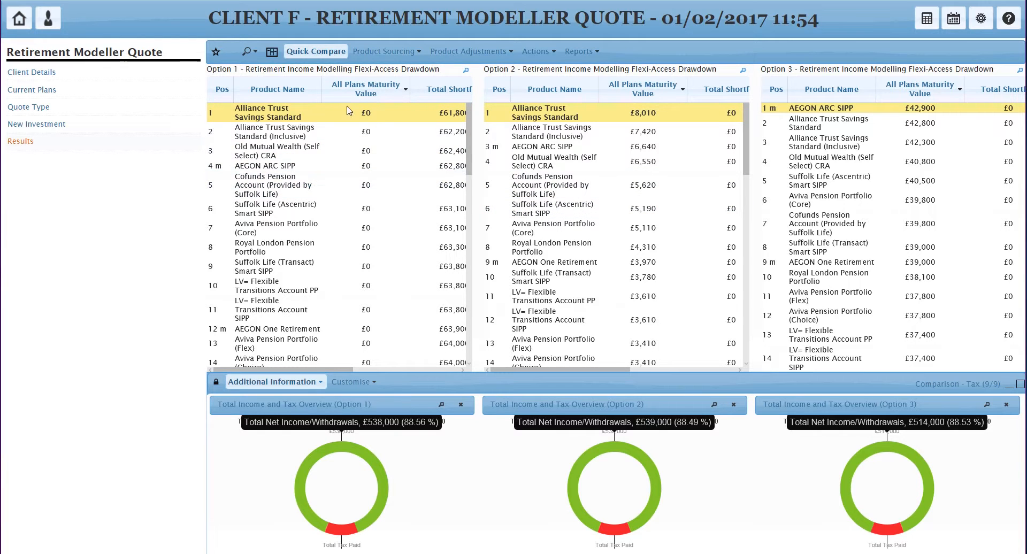
{"action": "left_click", "coordinate": [273, 52]}
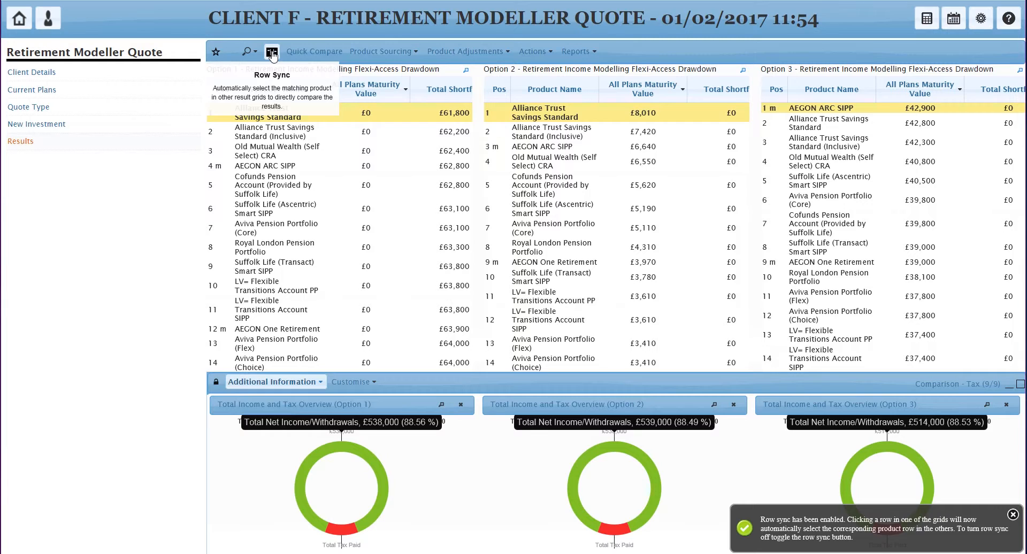
{"action": "left_click", "coordinate": [266, 155]}
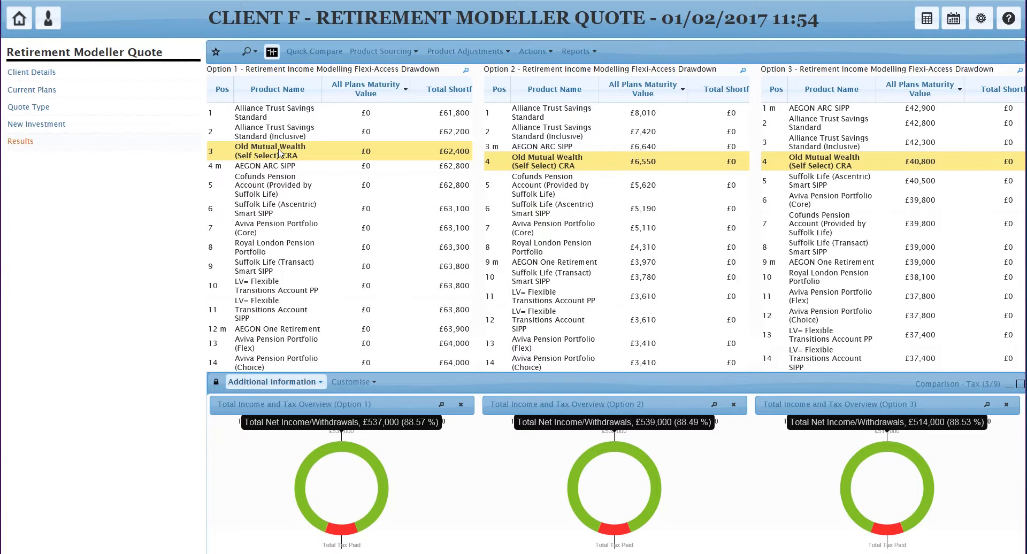
{"action": "left_click", "coordinate": [404, 52]}
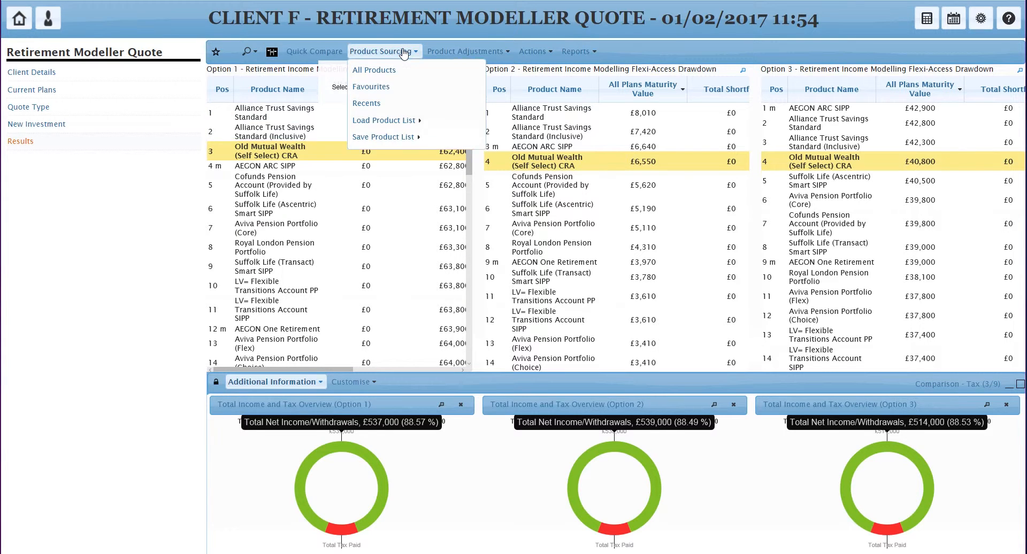
{"action": "left_click", "coordinate": [554, 52]}
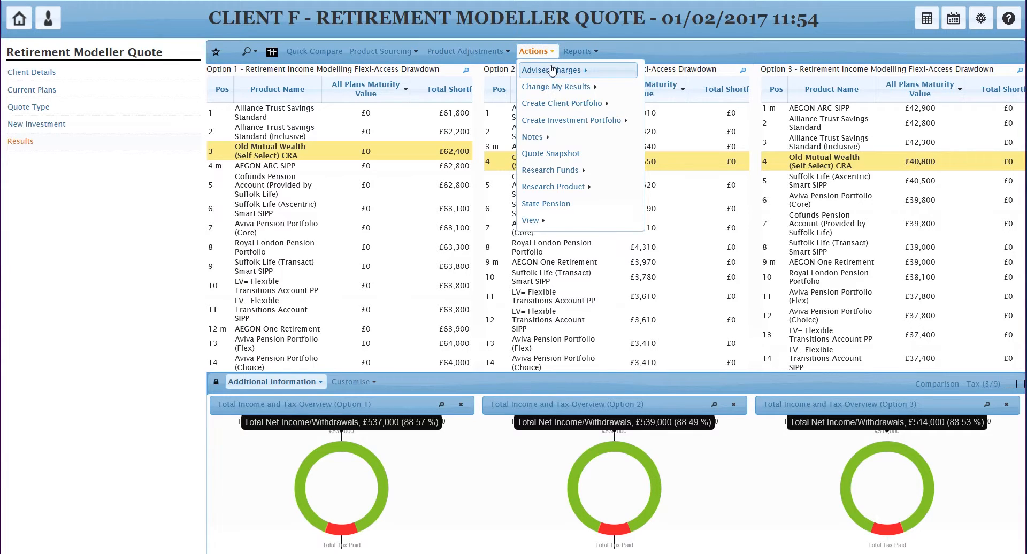